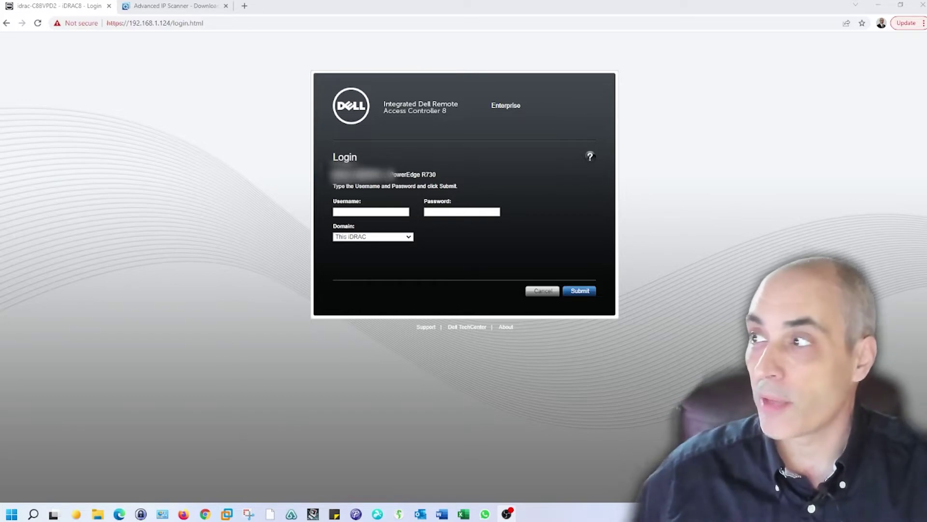
# Return to the iDRAC login page and sign in as root with the default password.
pyautogui.click(167, 6)
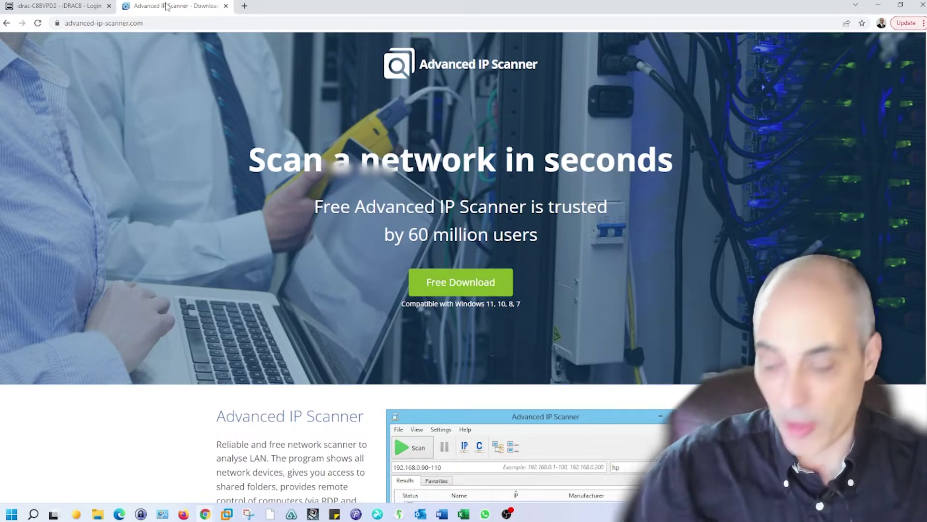
pyautogui.click(52, 7)
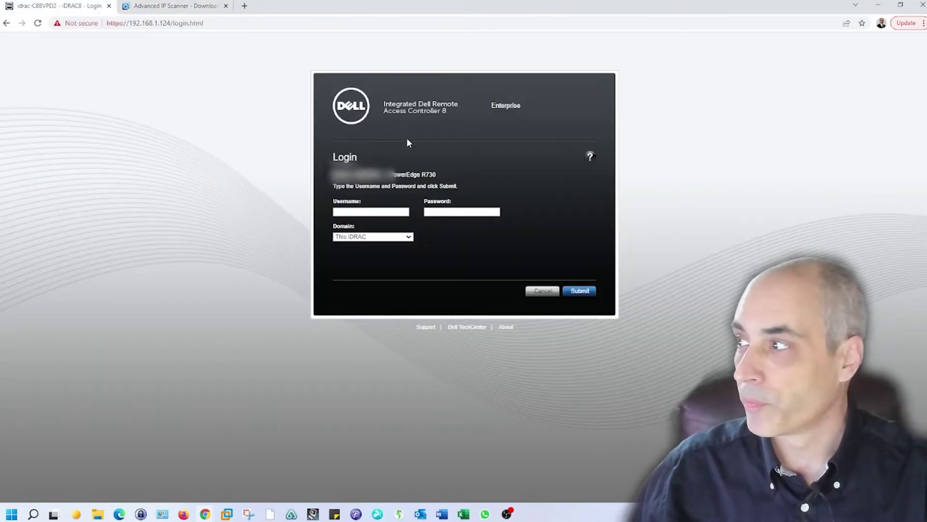
pyautogui.click(384, 211)
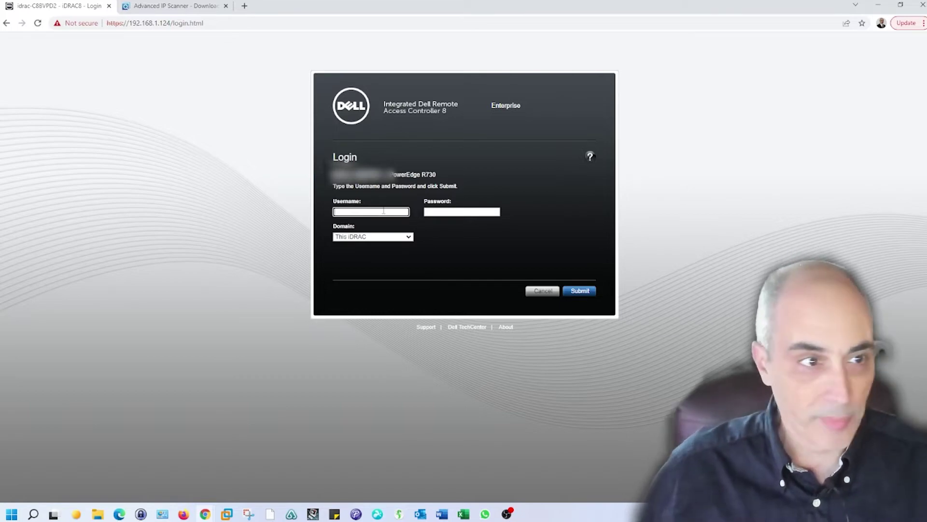
pyautogui.write('root')
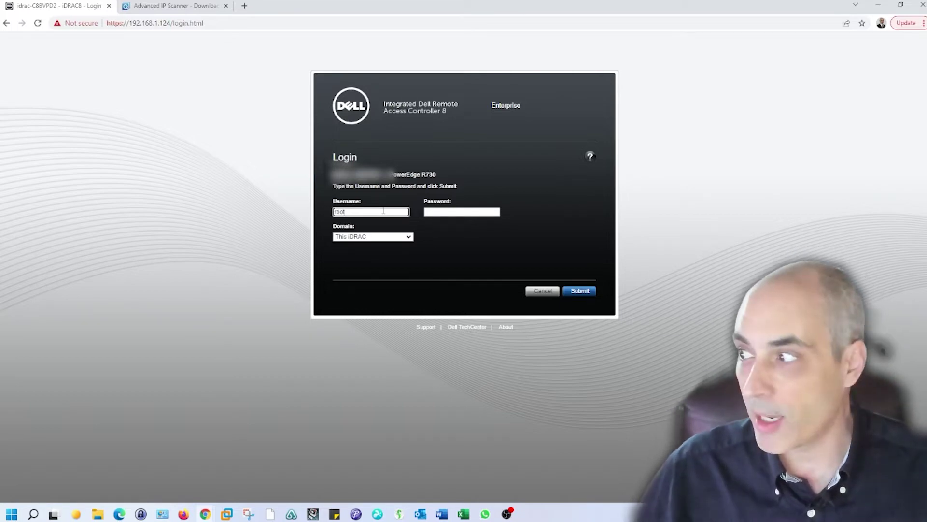
pyautogui.press('Tab')
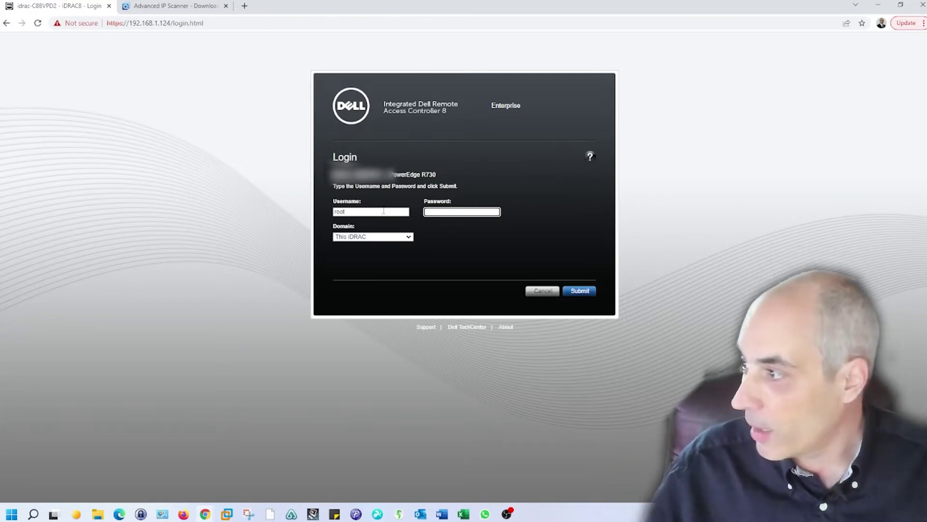
pyautogui.write('ca')
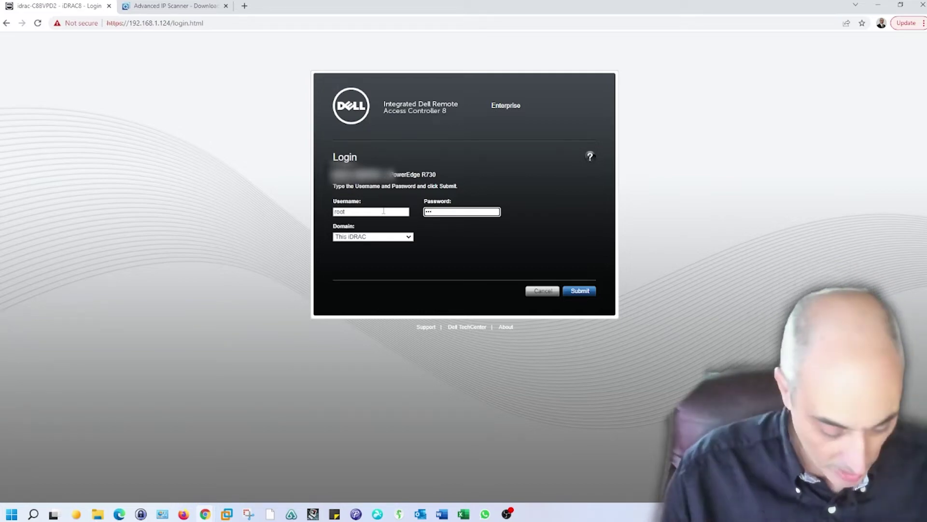
pyautogui.write('***')
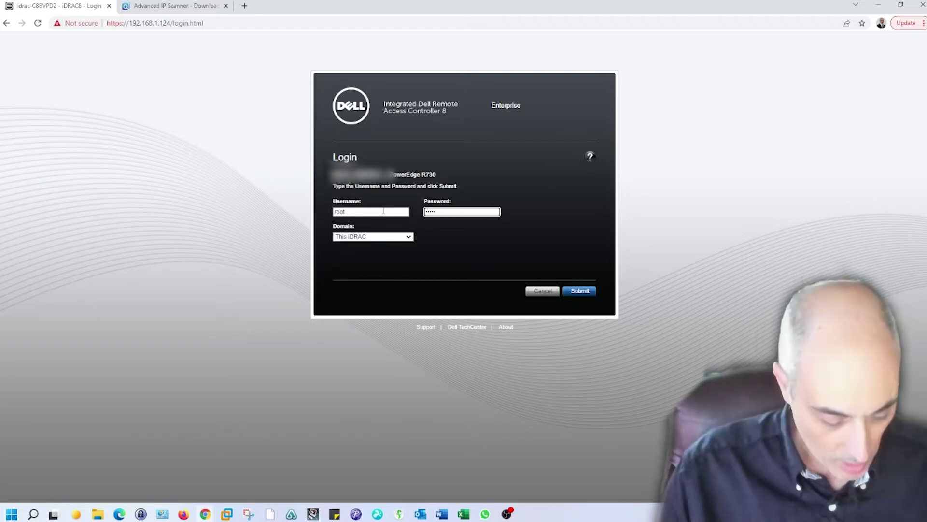
pyautogui.write('**')
pyautogui.press('Return')
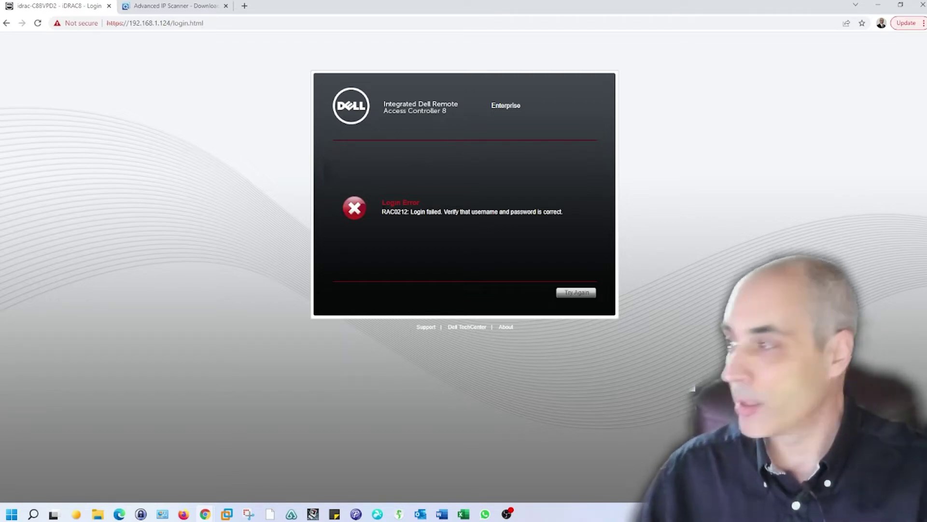
# After the login error, retry with the default password to reach System Summary.
pyautogui.click(581, 293)
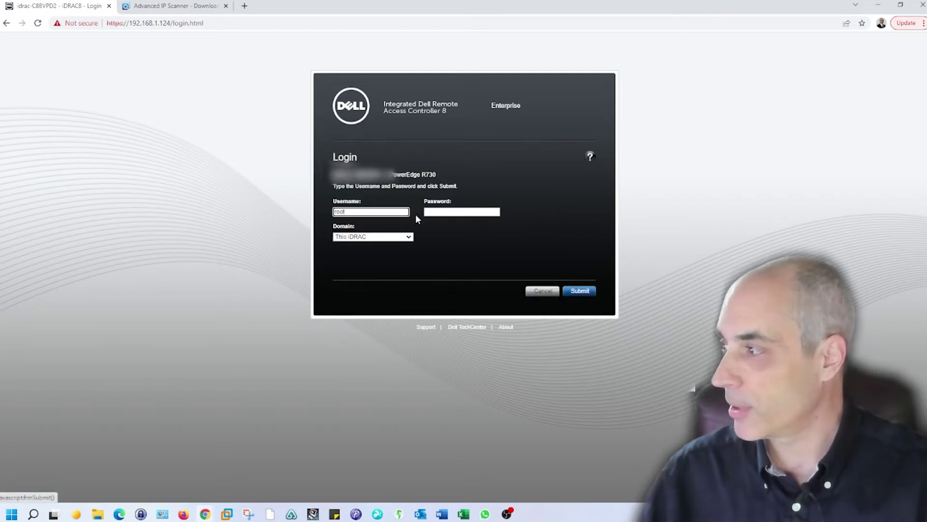
pyautogui.click(447, 215)
pyautogui.write('calvin')
pyautogui.press('Return')
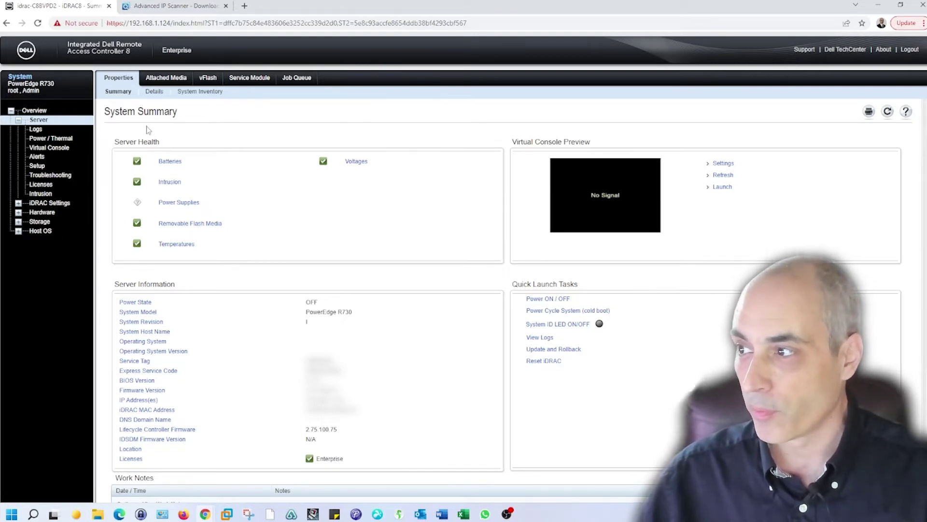
# Apply and confirm Power On System in Power Configuration, then return to the Server summary.
pyautogui.click(61, 139)
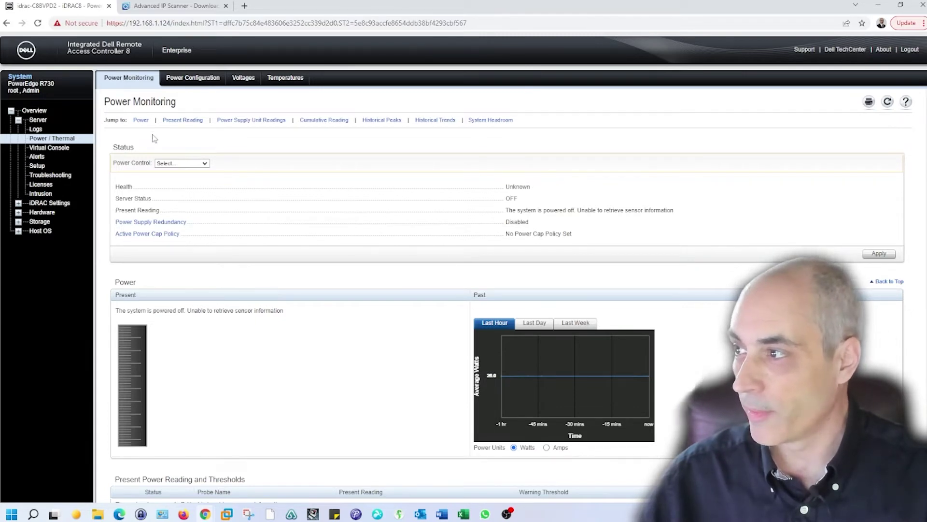
pyautogui.click(141, 121)
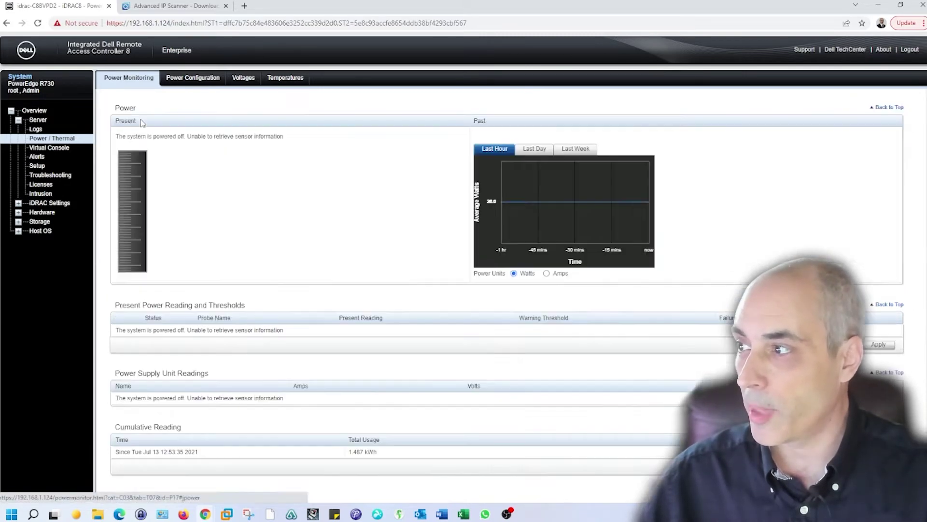
pyautogui.scroll(-5, 424, 360)
pyautogui.scroll(8, 424, 356)
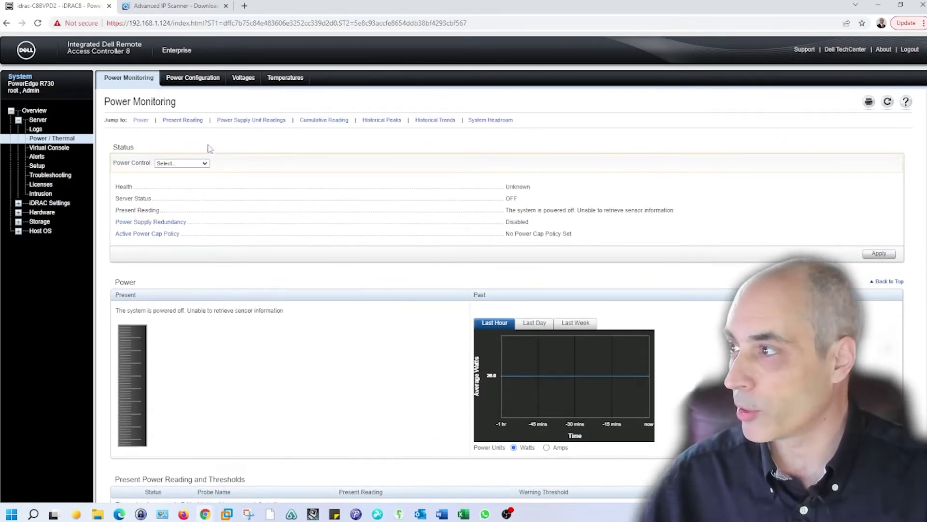
pyautogui.click(198, 79)
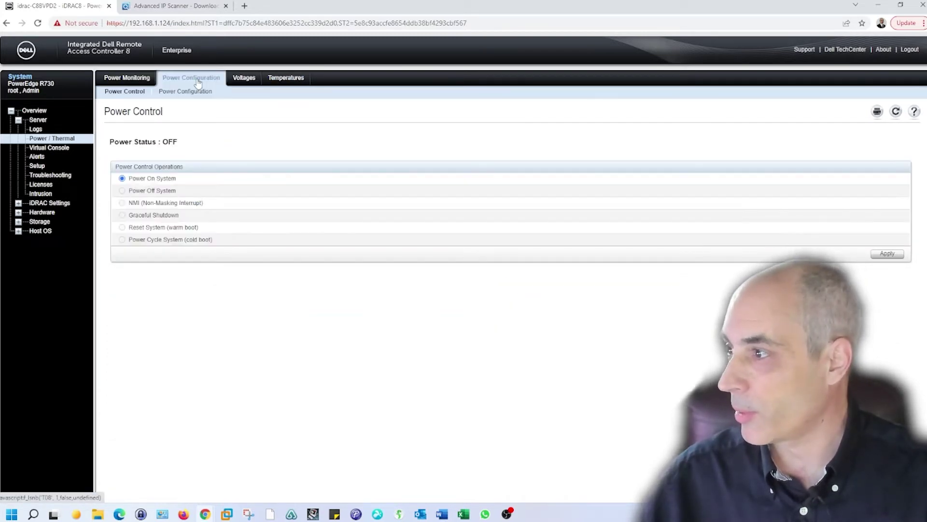
pyautogui.click(887, 255)
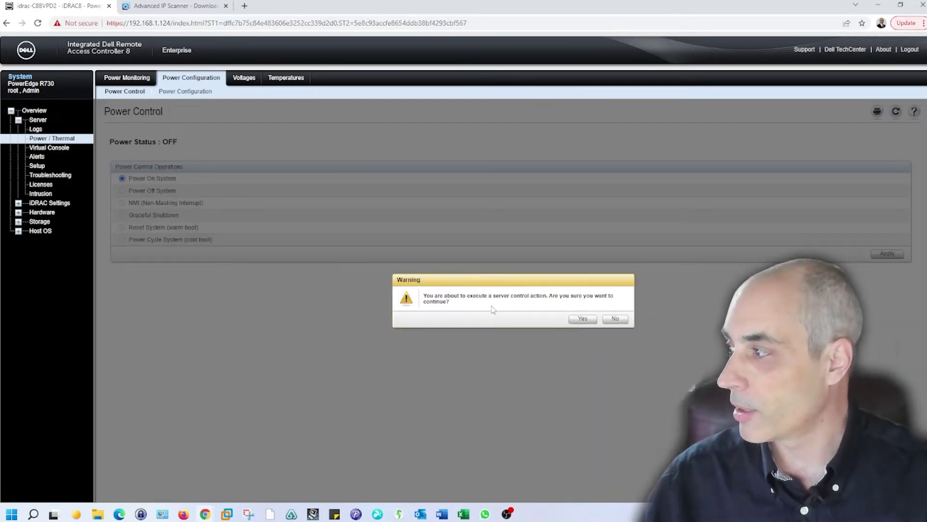
pyautogui.click(583, 320)
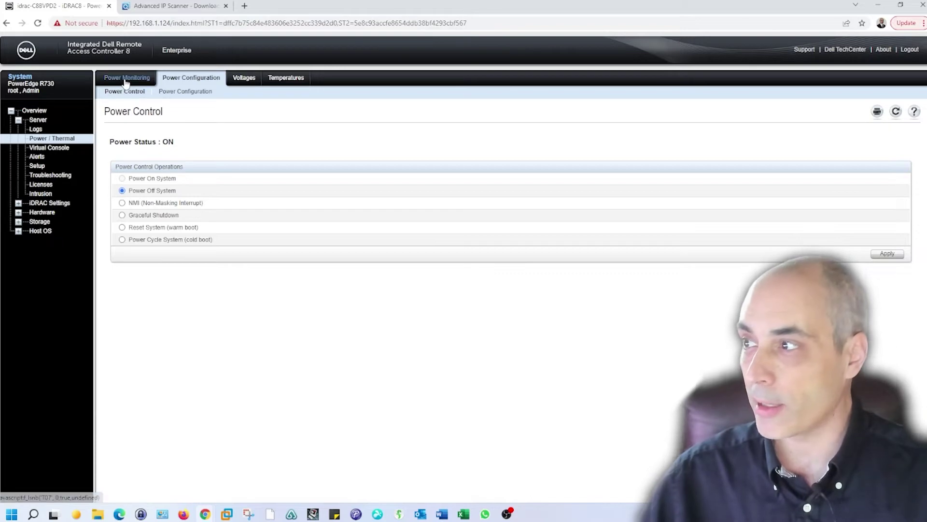
pyautogui.click(38, 119)
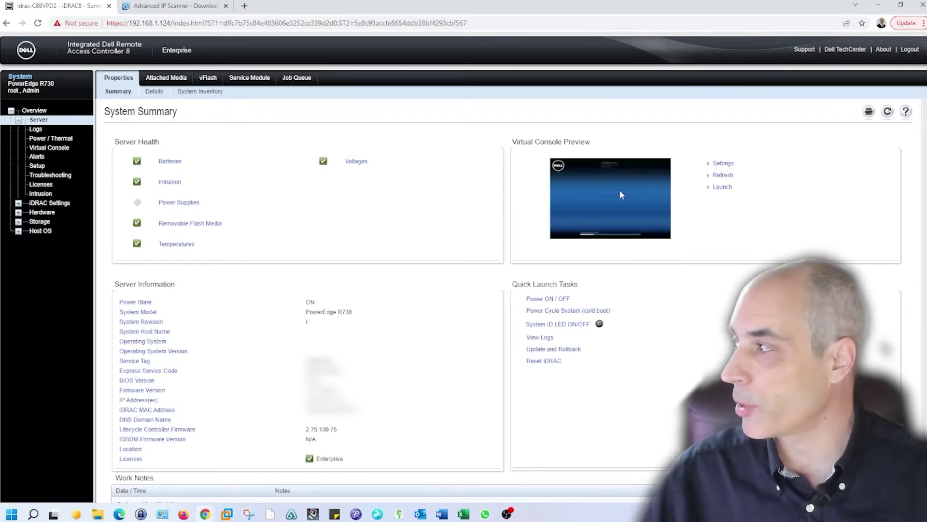
# Launch the Virtual Console by saving viewer.jnlp to Downloads and allowing the Java app to run.
pyautogui.click(723, 188)
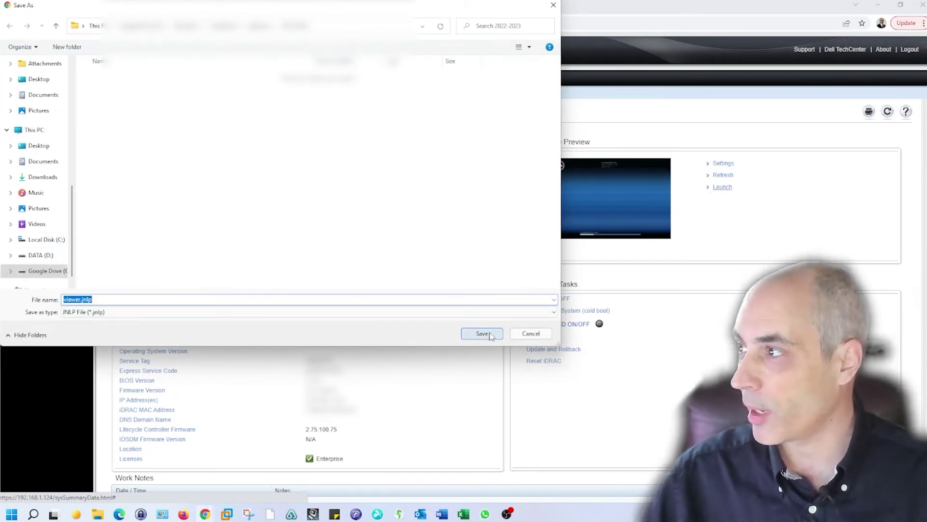
pyautogui.moveTo(75, 211)
pyautogui.mouseDown()
pyautogui.moveTo(75, 163)
pyautogui.moveTo(77, 207)
pyautogui.mouseUp()
pyautogui.click(53, 177)
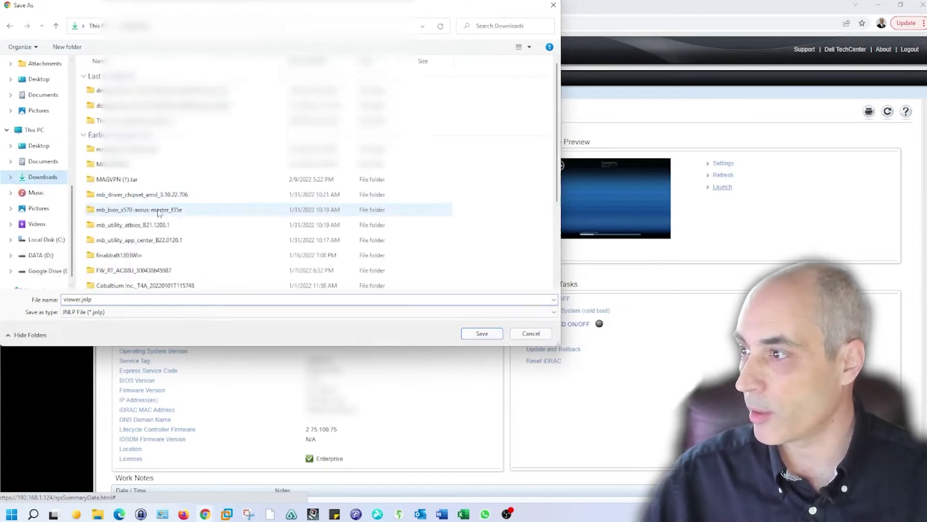
pyautogui.click(494, 332)
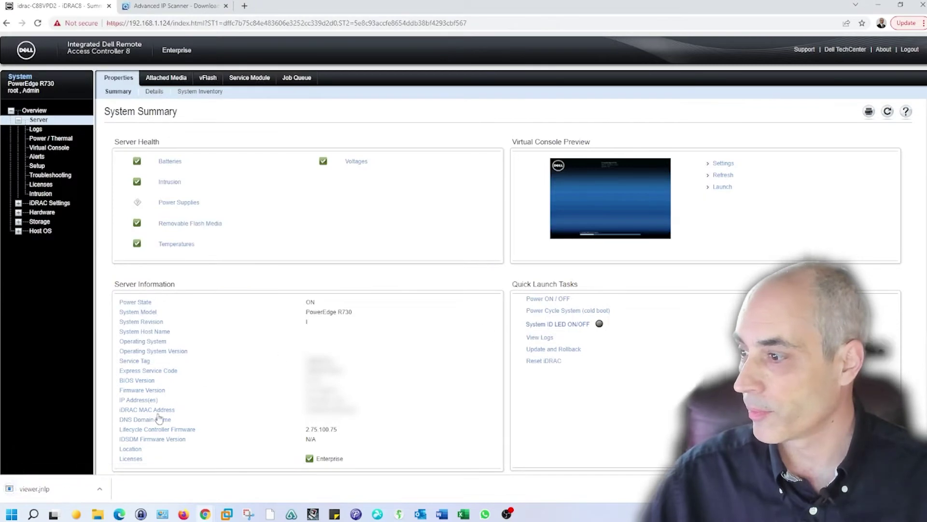
pyautogui.click(55, 489)
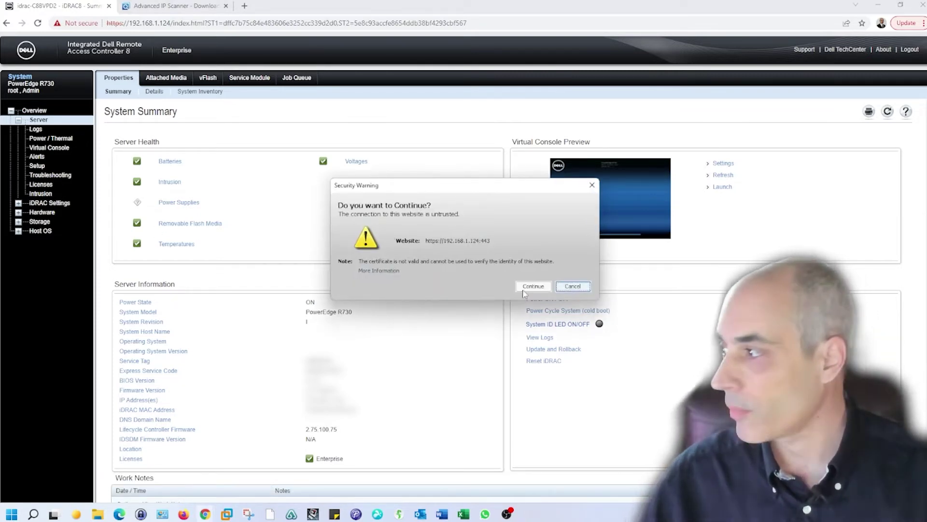
pyautogui.click(534, 287)
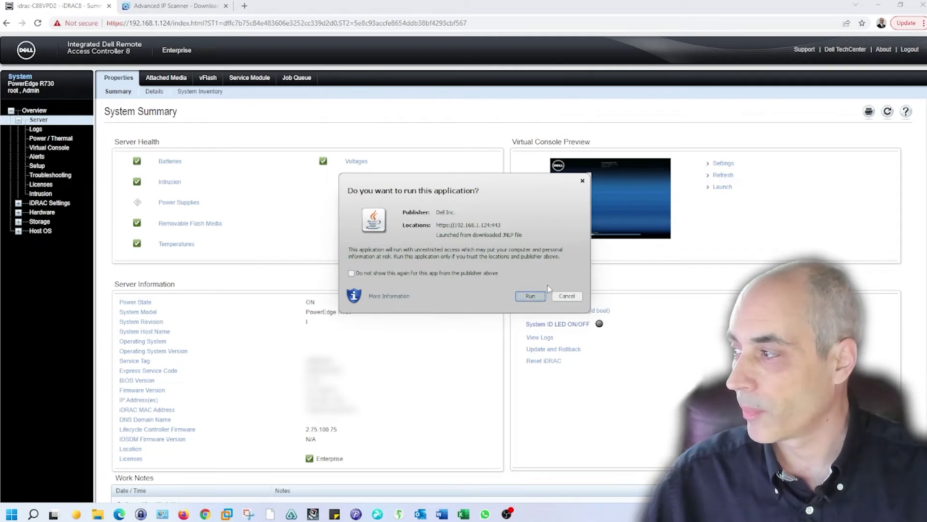
pyautogui.click(545, 294)
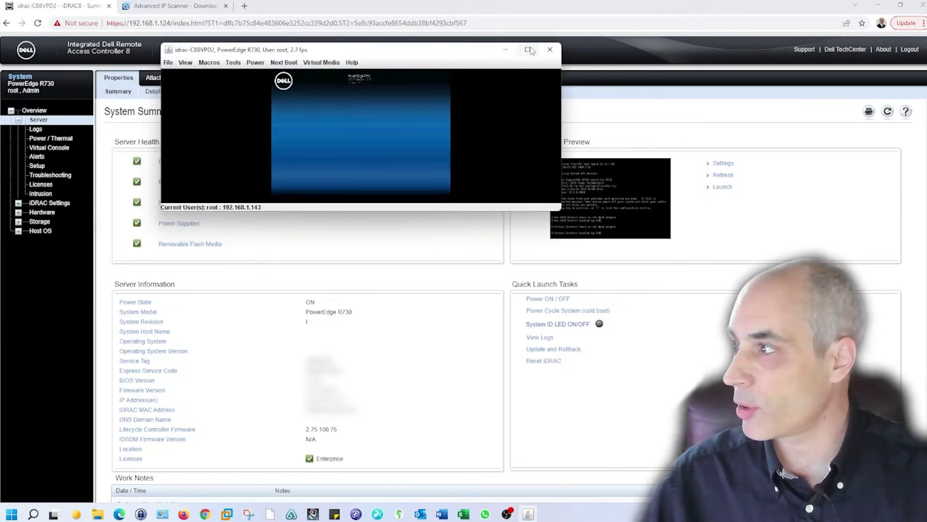
# Maximize the console window and press F10 at boot to enter Lifecycle Controller.
pyautogui.click(528, 50)
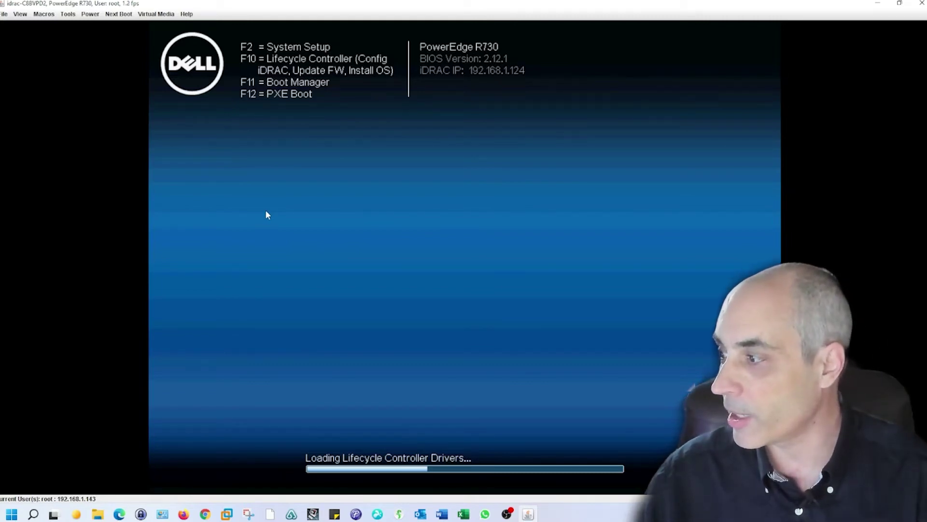
pyautogui.press('F10')
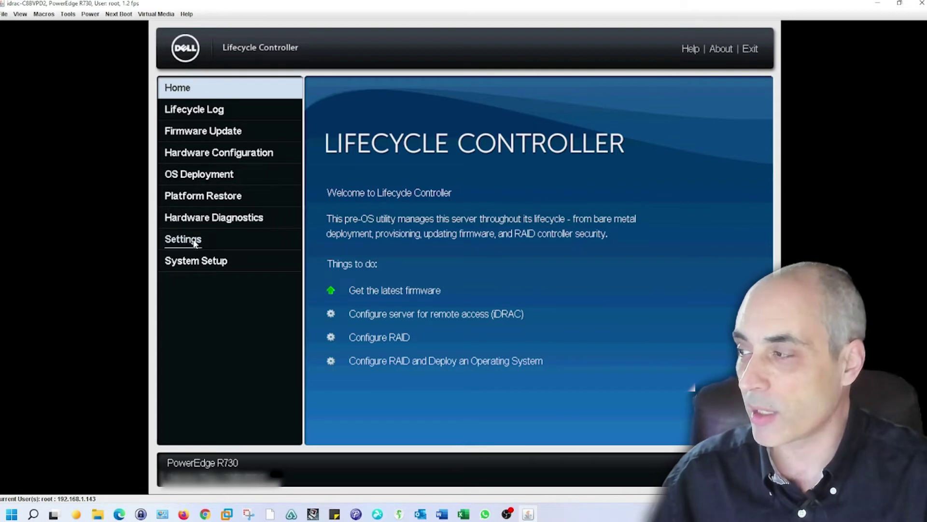
# Browse Settings, Hardware Configuration and System Setup, then go to Firmware Update.
pyautogui.click(194, 240)
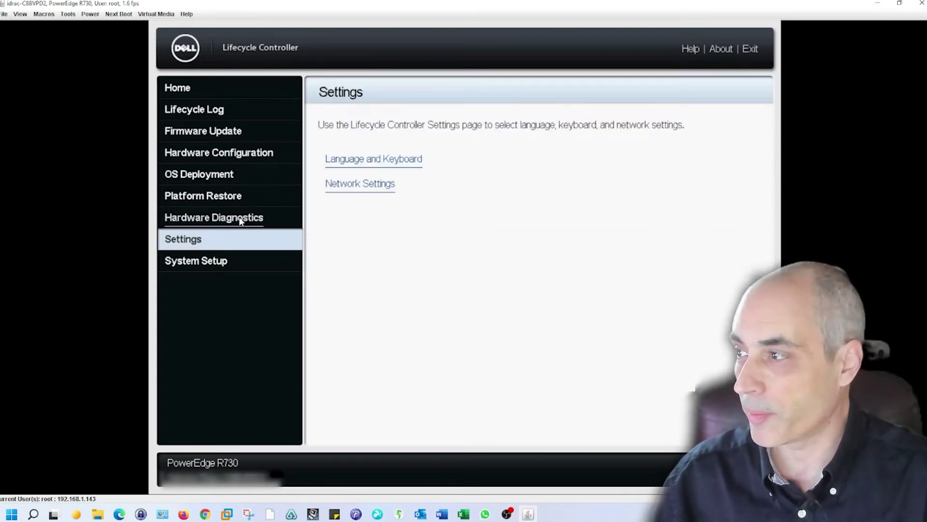
pyautogui.click(222, 154)
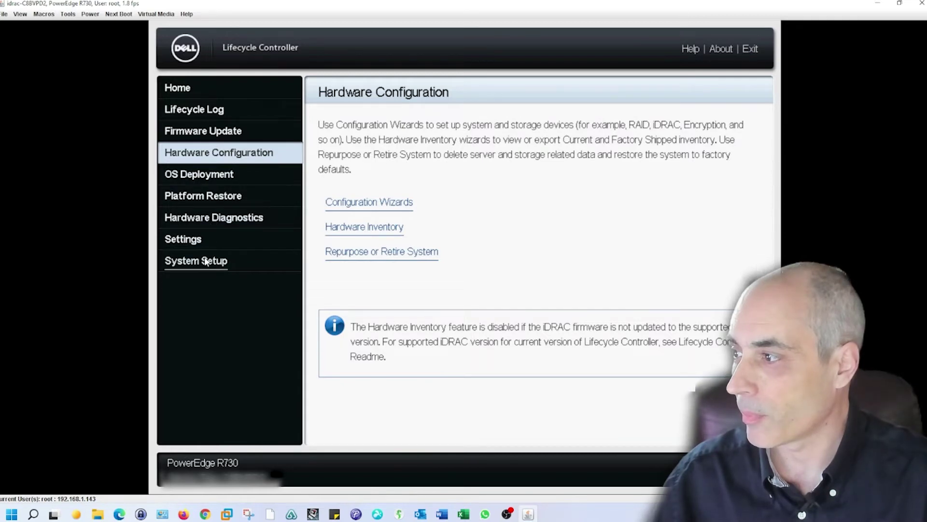
pyautogui.click(255, 260)
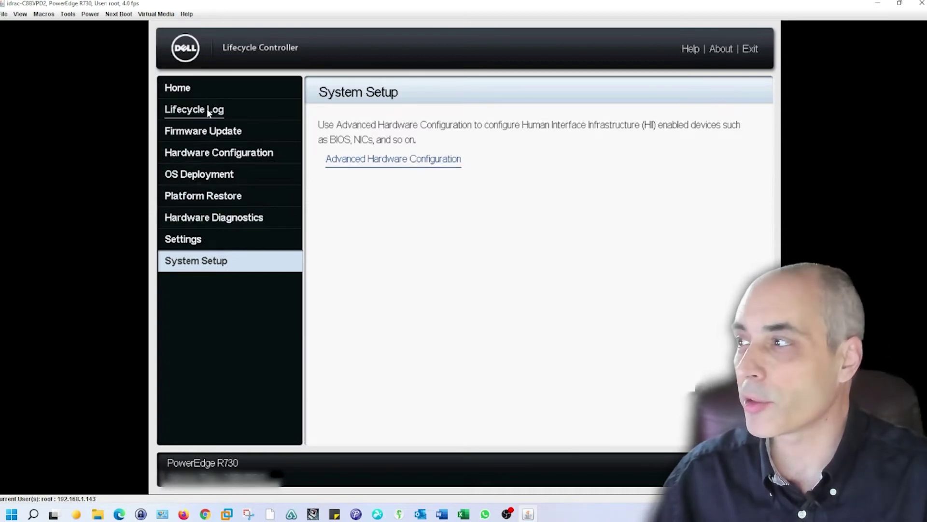
pyautogui.click(208, 133)
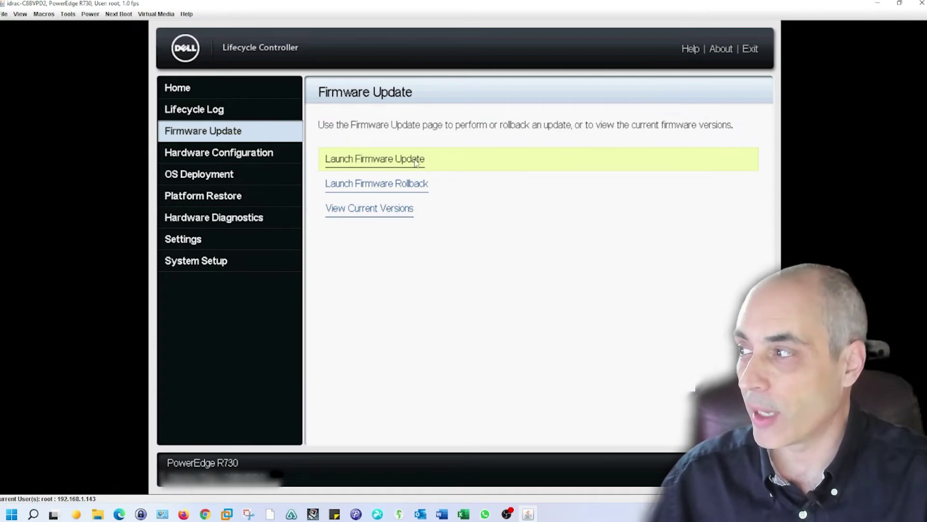
# Launch Firmware Update from the HTTPS network share downloads.dell.com, accepting the certificate warning.
pyautogui.click(416, 162)
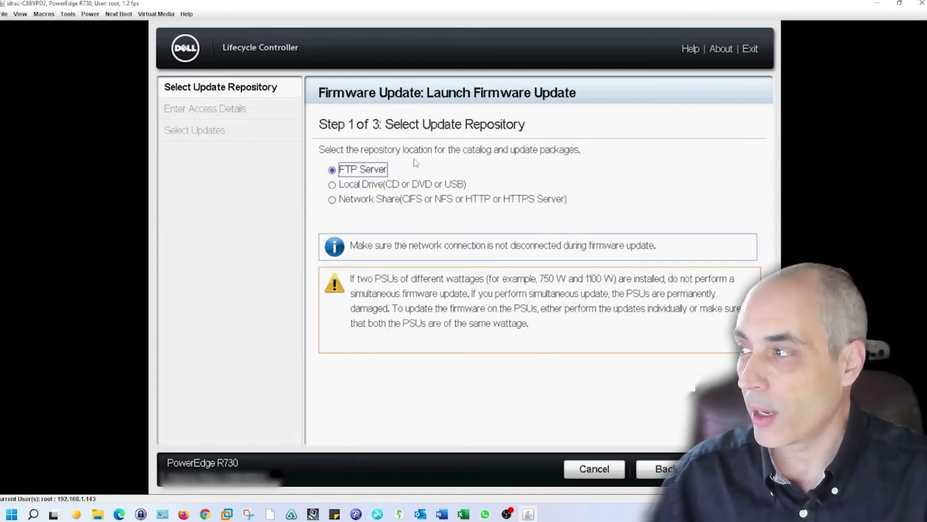
pyautogui.click(341, 202)
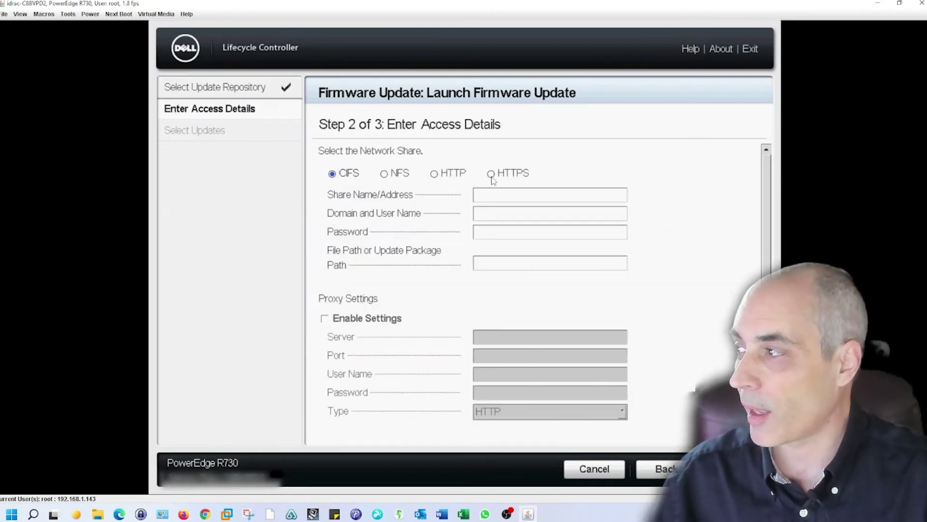
pyautogui.click(491, 175)
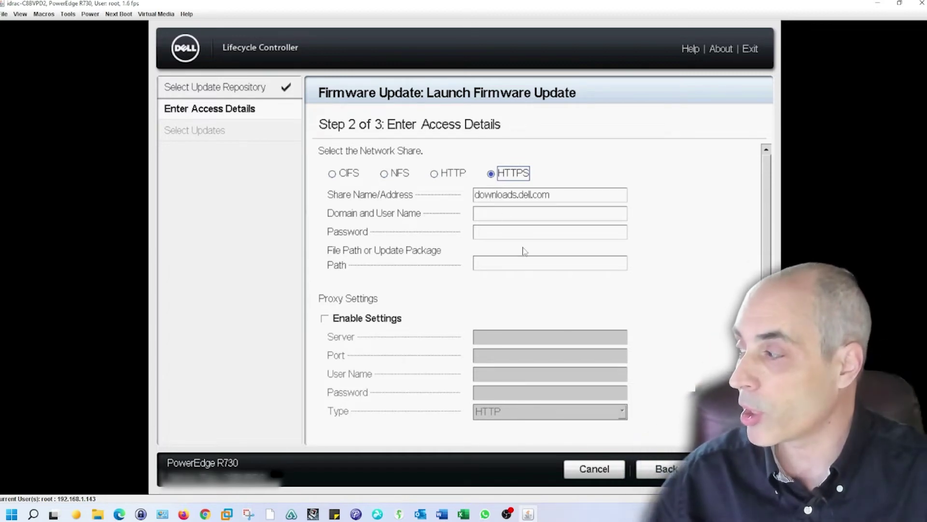
pyautogui.click(724, 468)
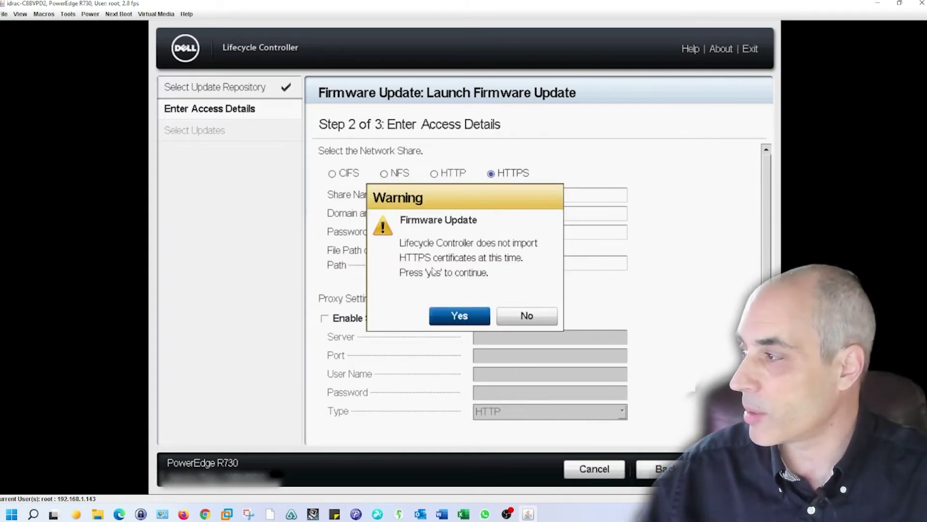
pyautogui.click(462, 316)
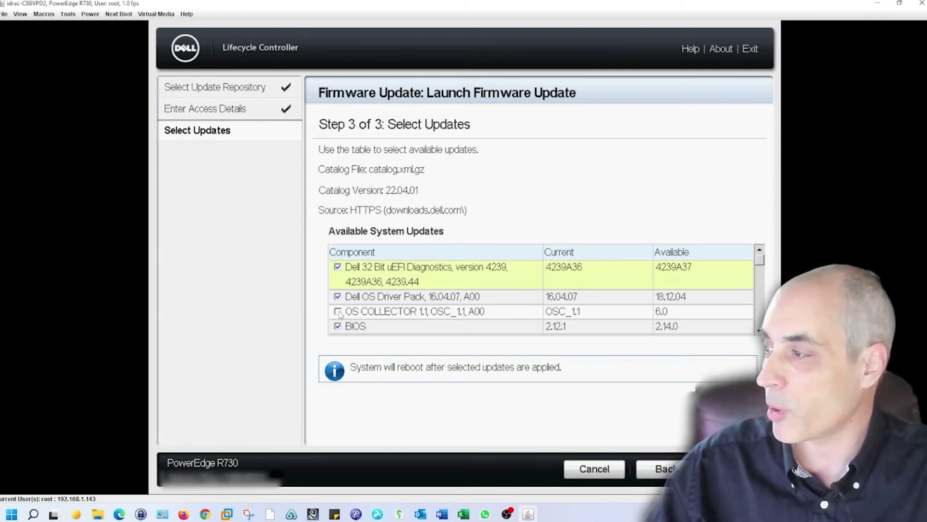
# Tick OS COLLECTOR and scroll through the Available System Updates table.
pyautogui.click(338, 312)
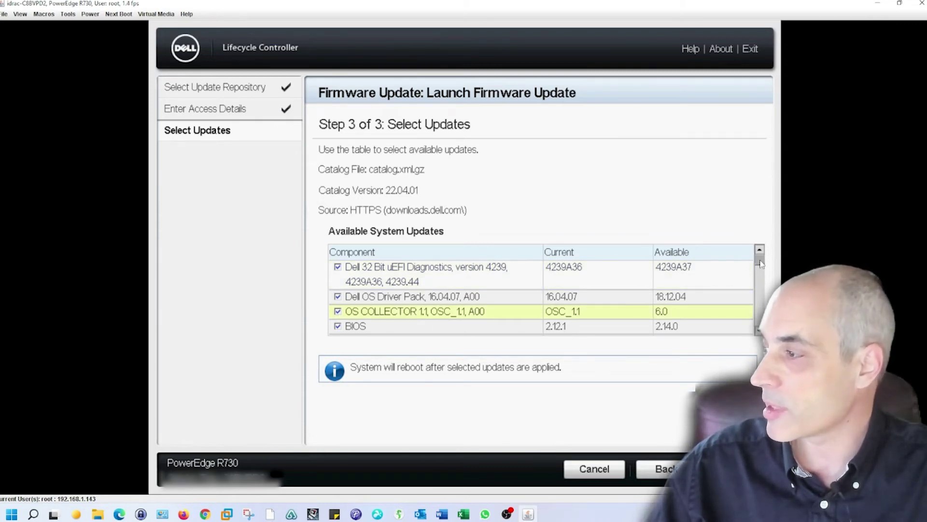
pyautogui.scroll(-1, 761, 266)
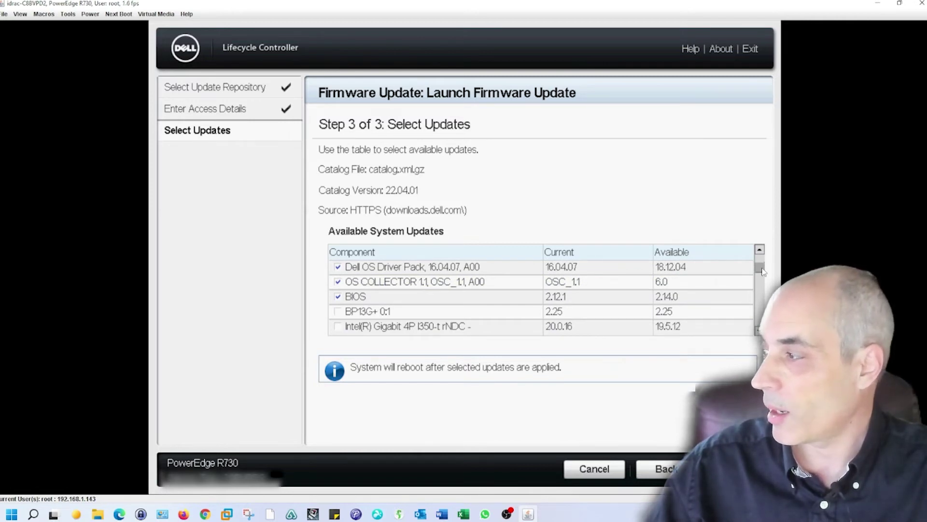
pyautogui.scroll(-1, 760, 267)
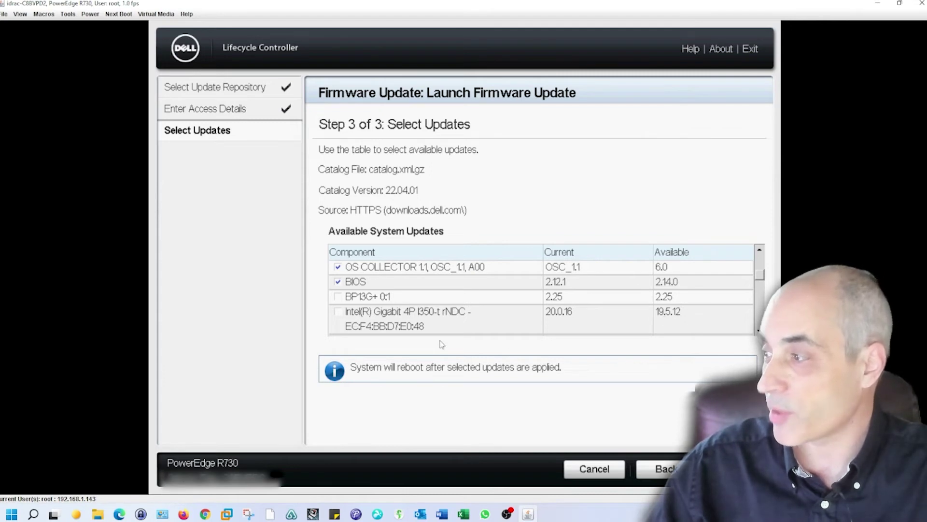
pyautogui.scroll(-1, 541, 297)
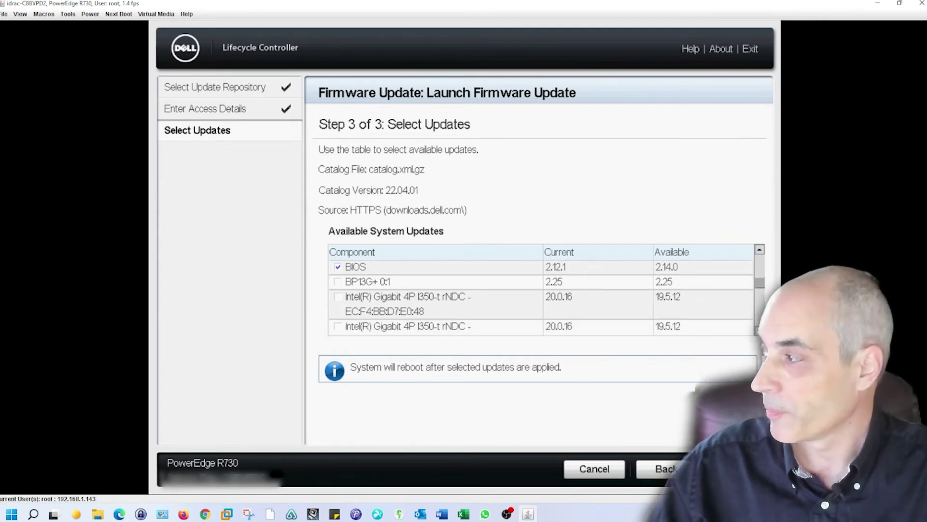
pyautogui.scroll(-4, 541, 297)
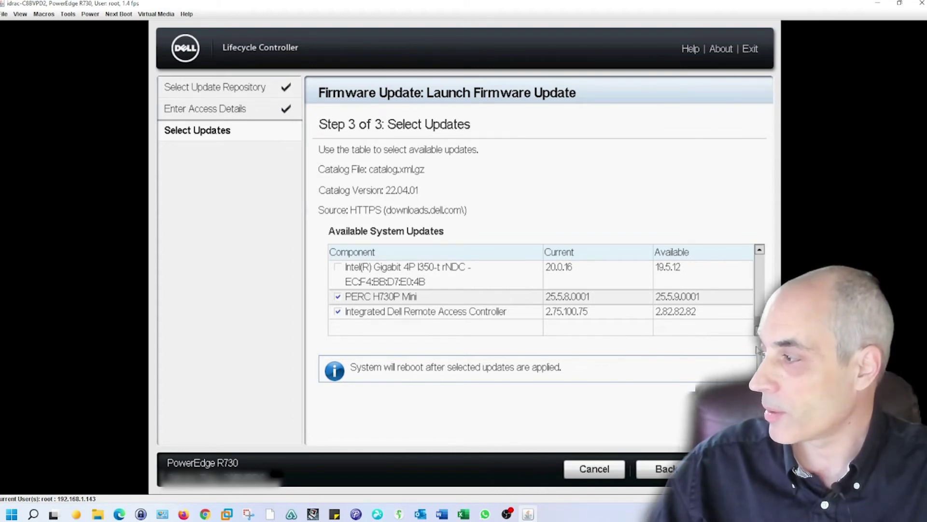
# Apply the selected updates and let them download, install and reboot into System Setup.
pyautogui.click(733, 468)
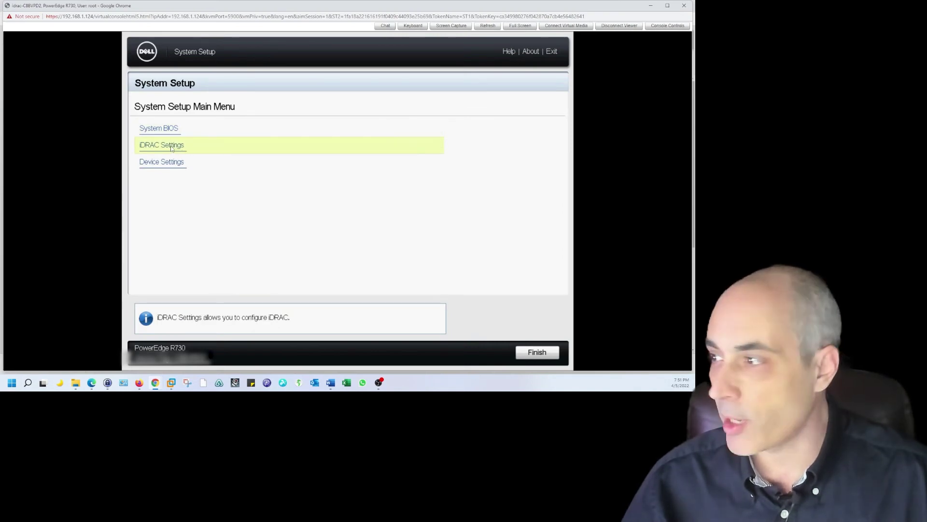
# Open iDRAC Settings > User Configuration, view Change Password, then back out to iDRAC Settings.
pyautogui.click(196, 153)
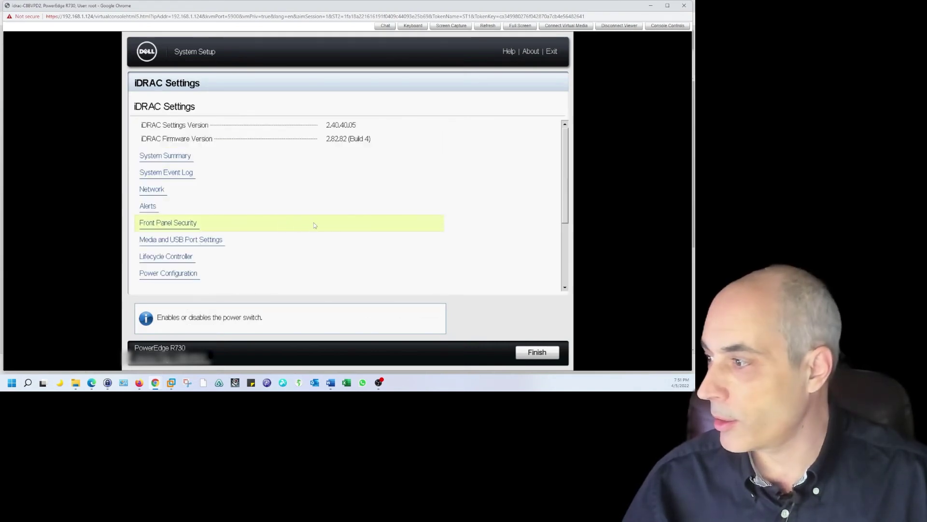
pyautogui.moveTo(565, 169); pyautogui.dragTo(563, 217)
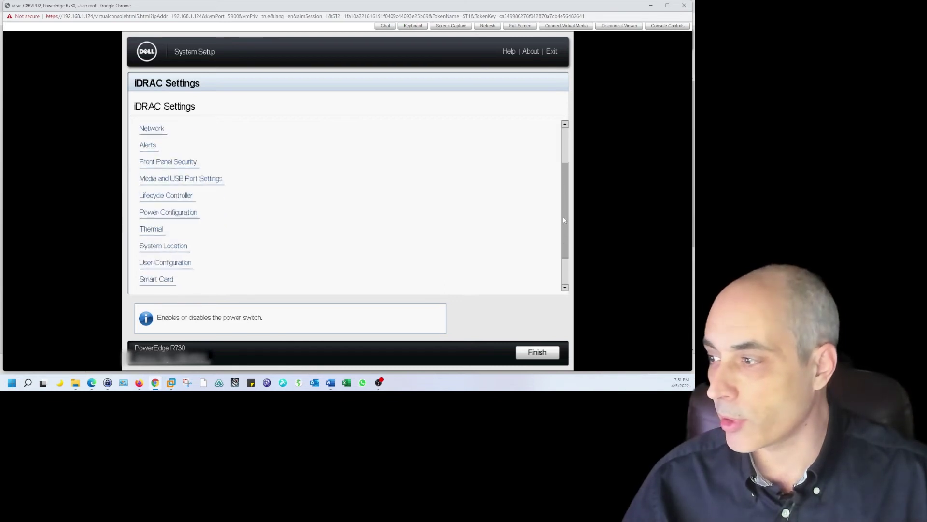
pyautogui.click(167, 264)
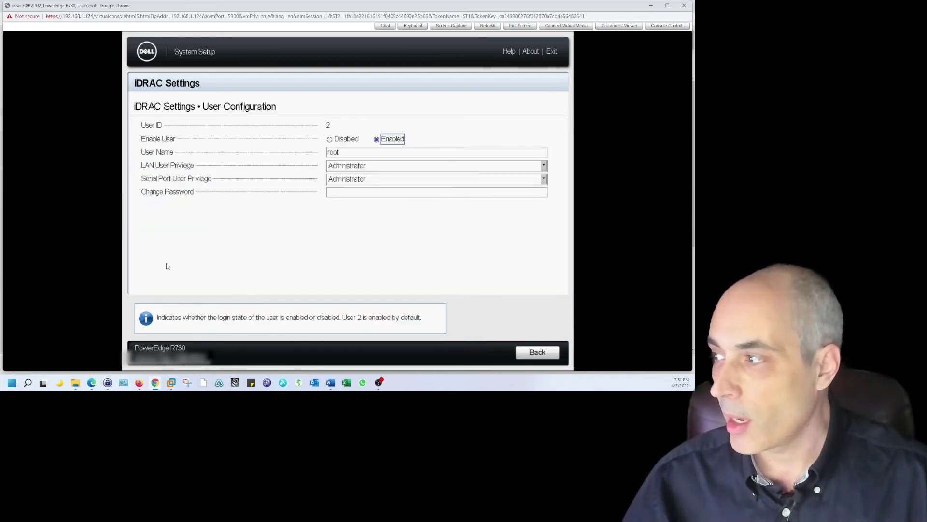
pyautogui.click(349, 195)
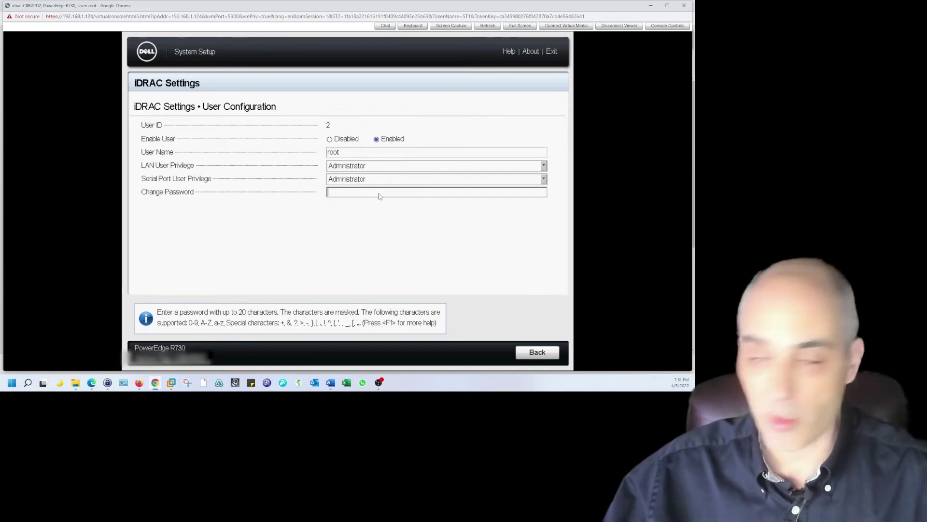
pyautogui.click(542, 352)
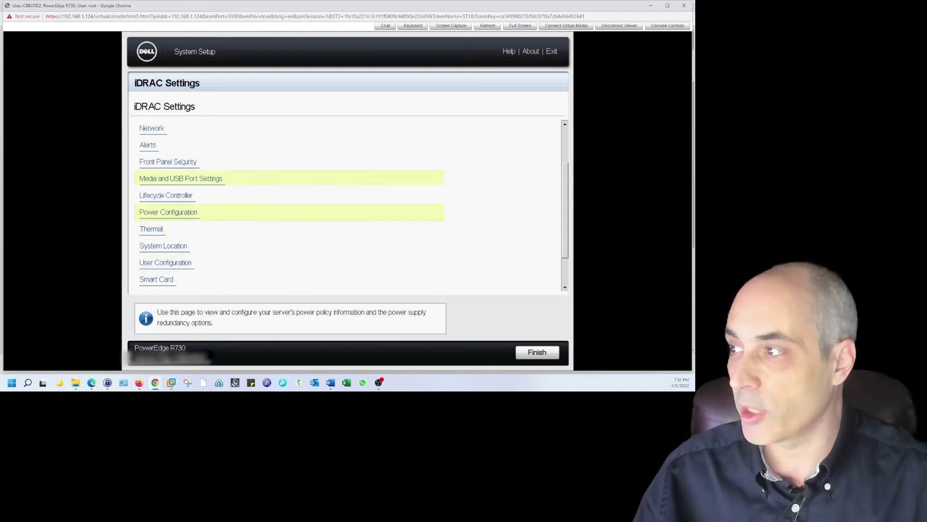
# Review iDRAC Network settings (IPv4, DHCP enabled), then go Back and Finish to the Main Menu.
pyautogui.click(158, 130)
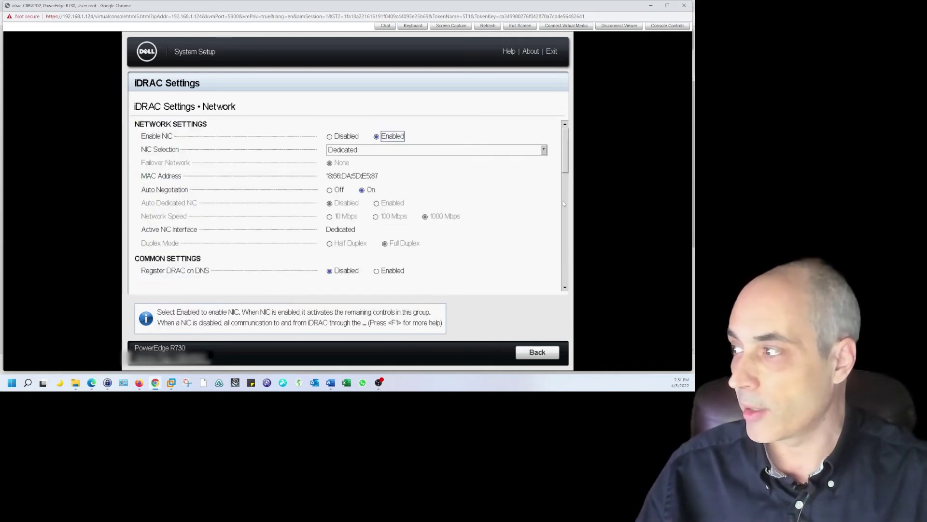
pyautogui.moveTo(566, 159); pyautogui.dragTo(570, 188)
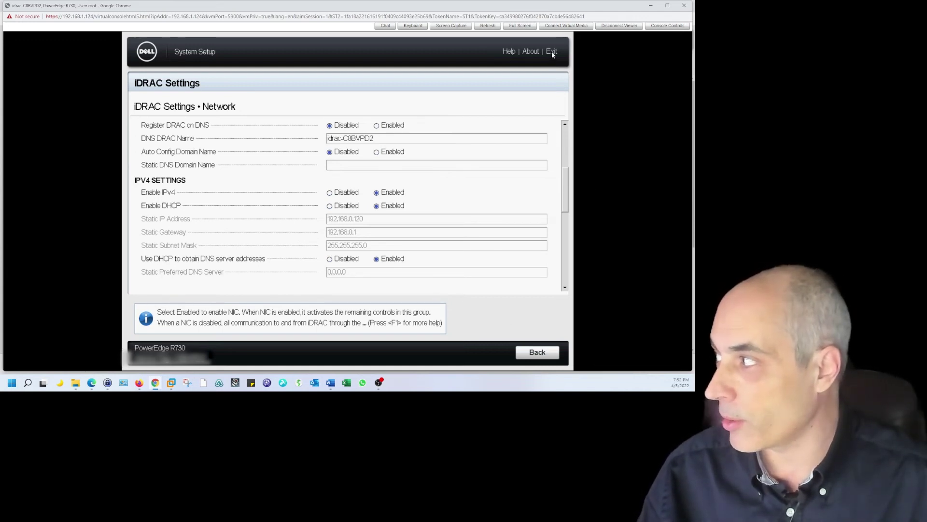
pyautogui.click(542, 355)
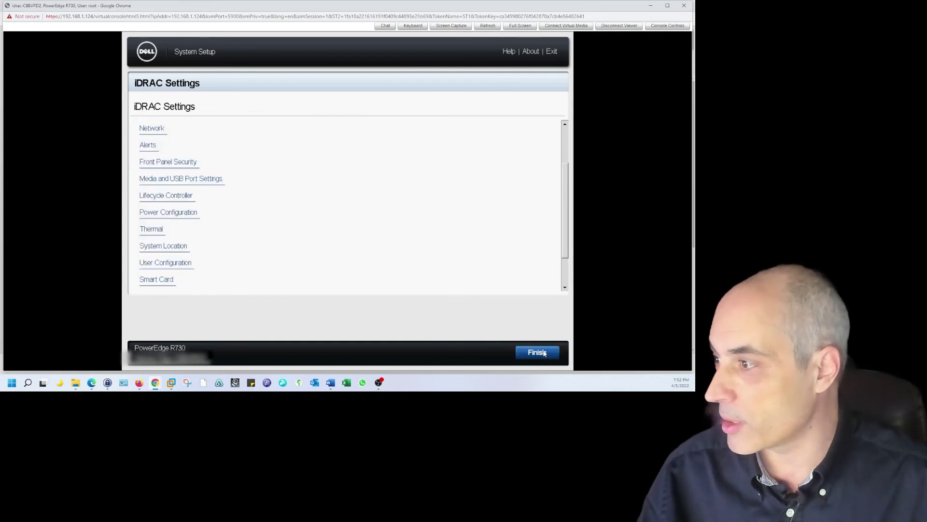
pyautogui.click(544, 353)
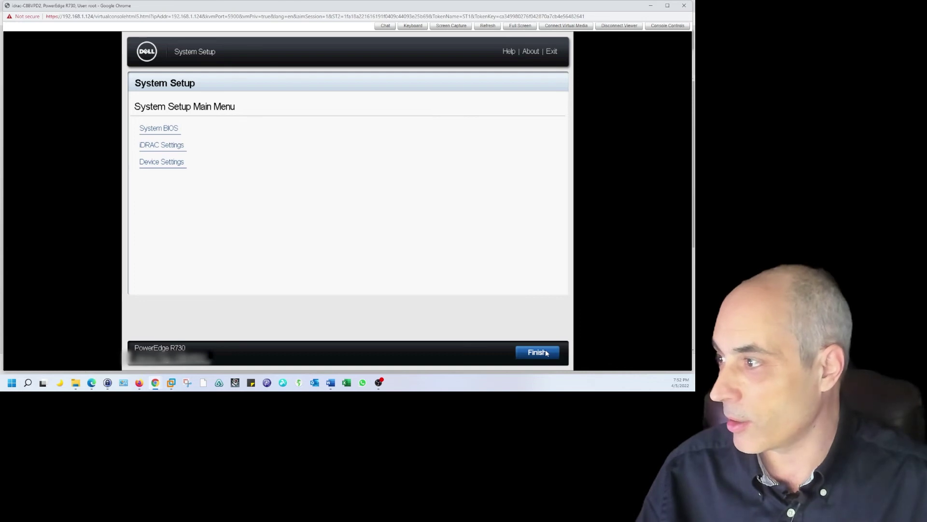
# Exit the system setup menu and open Hardware Configuration's Configuration Wizards page.
pyautogui.click(546, 353)
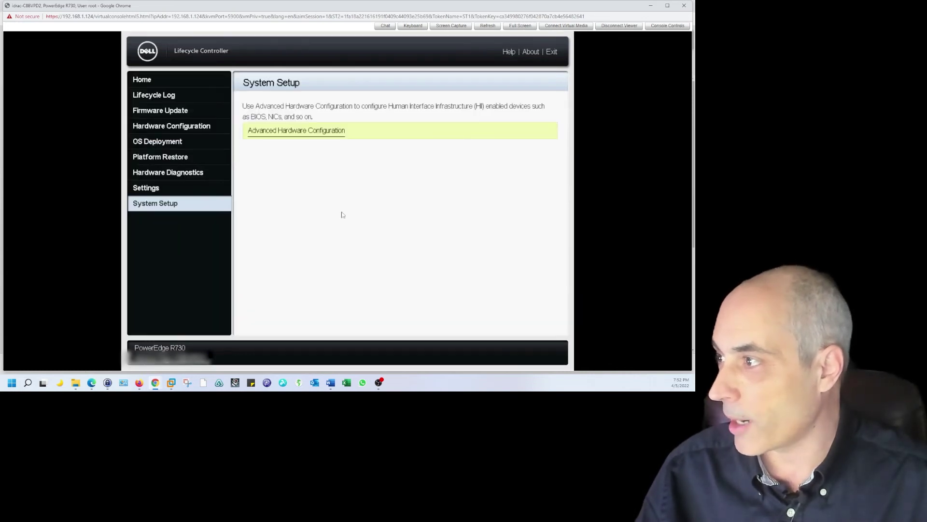
pyautogui.click(162, 188)
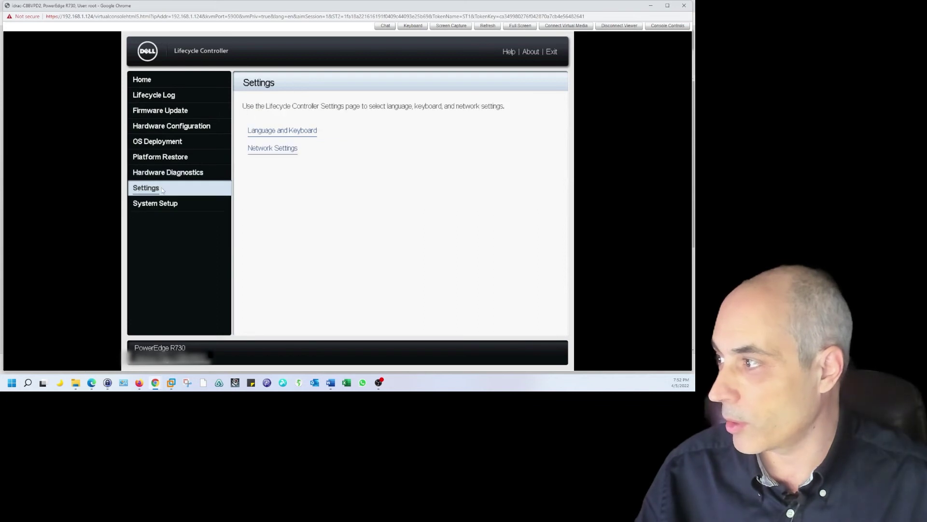
pyautogui.click(155, 203)
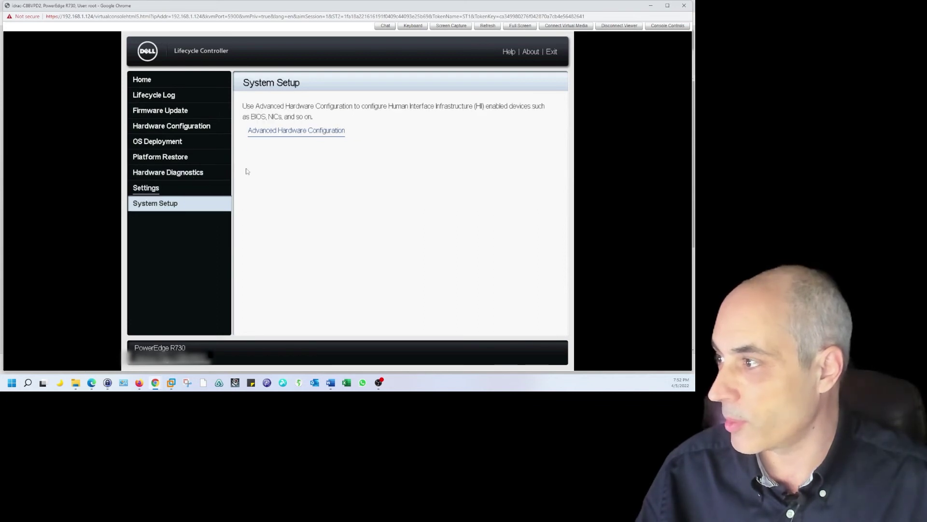
pyautogui.click(170, 132)
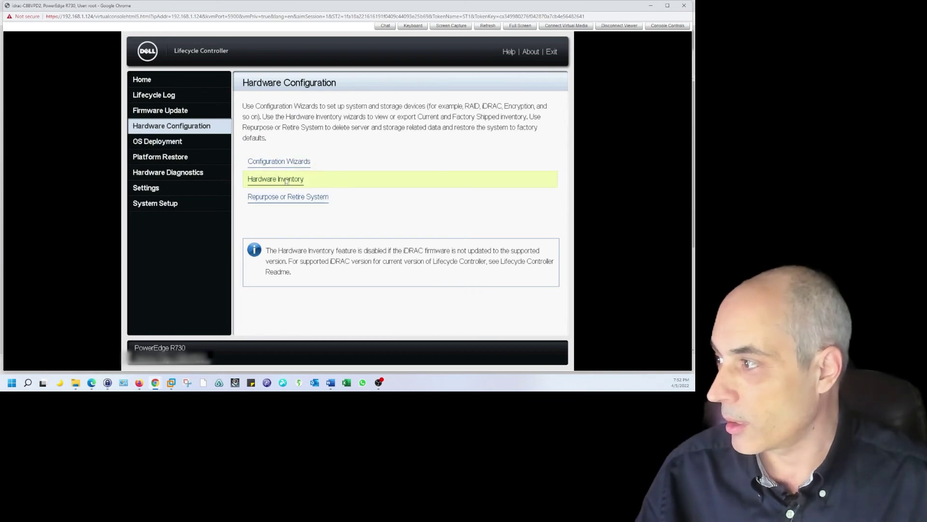
pyautogui.click(283, 163)
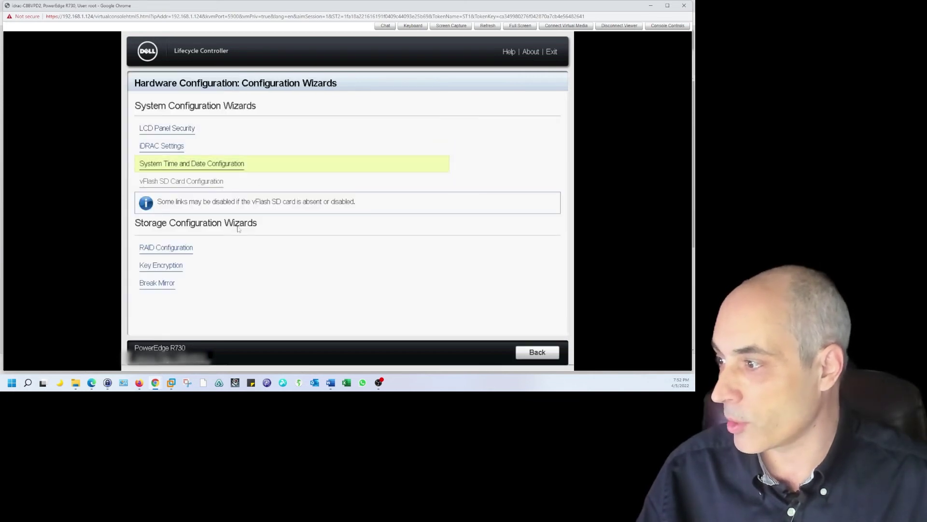
# Launch the RAID Configuration wizard on the PERC H730P Mini and choose RAID 1.
pyautogui.click(167, 248)
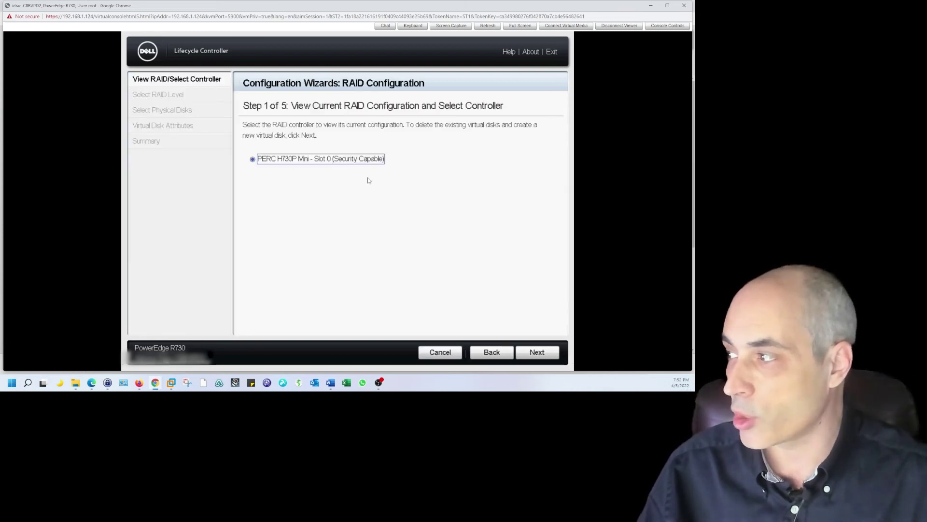
pyautogui.click(540, 354)
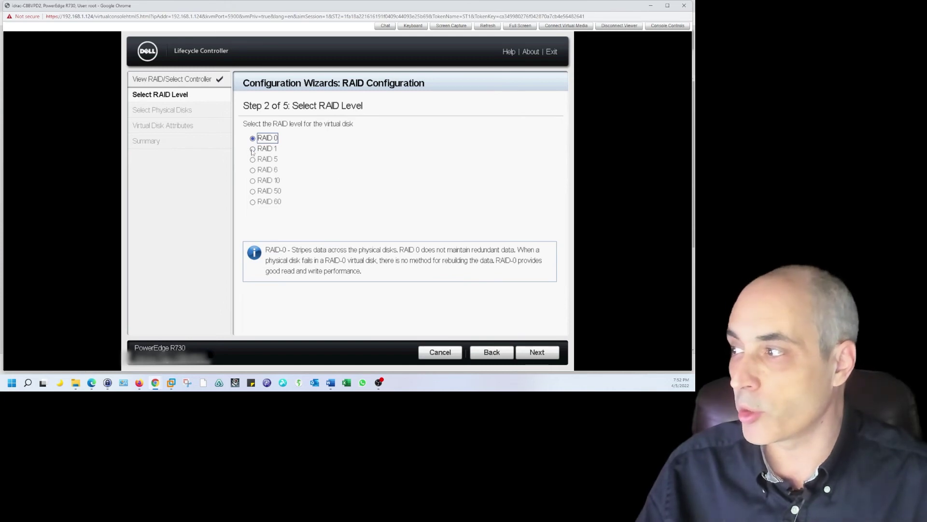
pyautogui.click(252, 149)
pyautogui.click(546, 352)
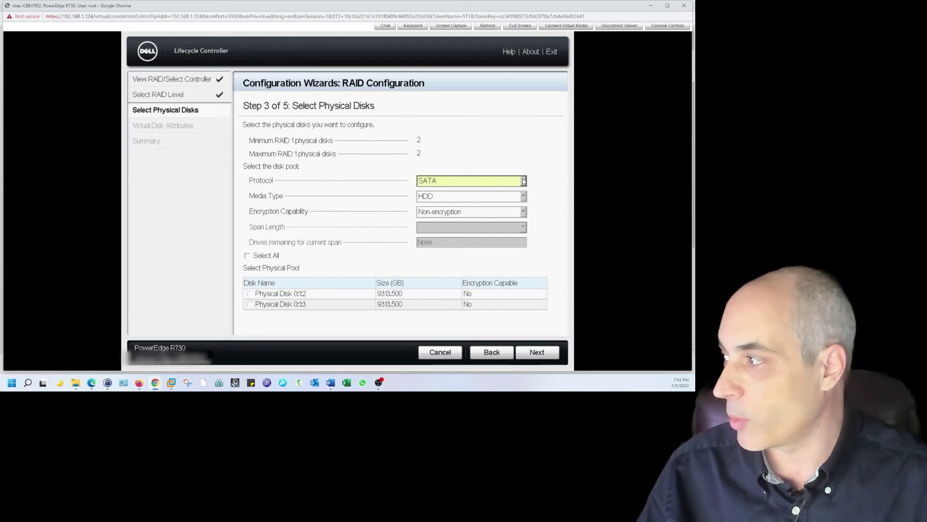
# Filter disks to SSD media with Non-encryption and select both 232.375 GB SSDs.
pyautogui.click(524, 196)
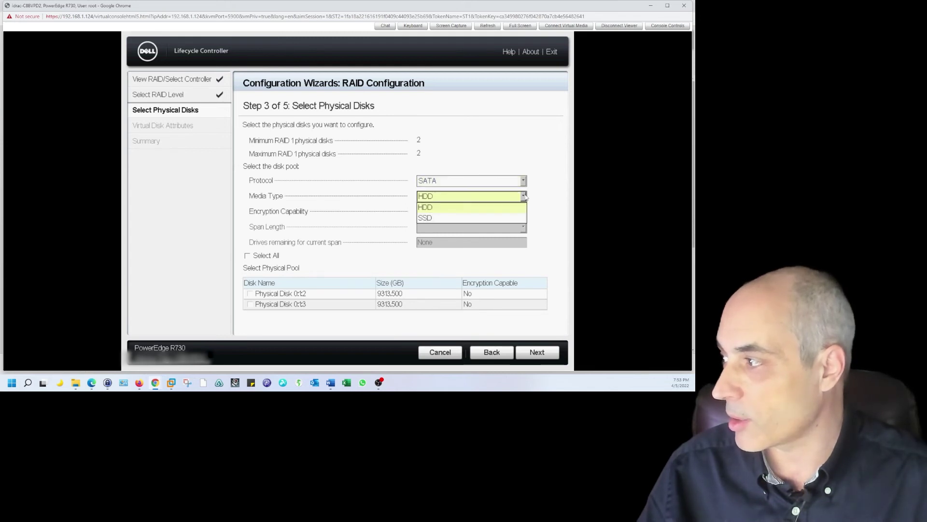
pyautogui.click(488, 219)
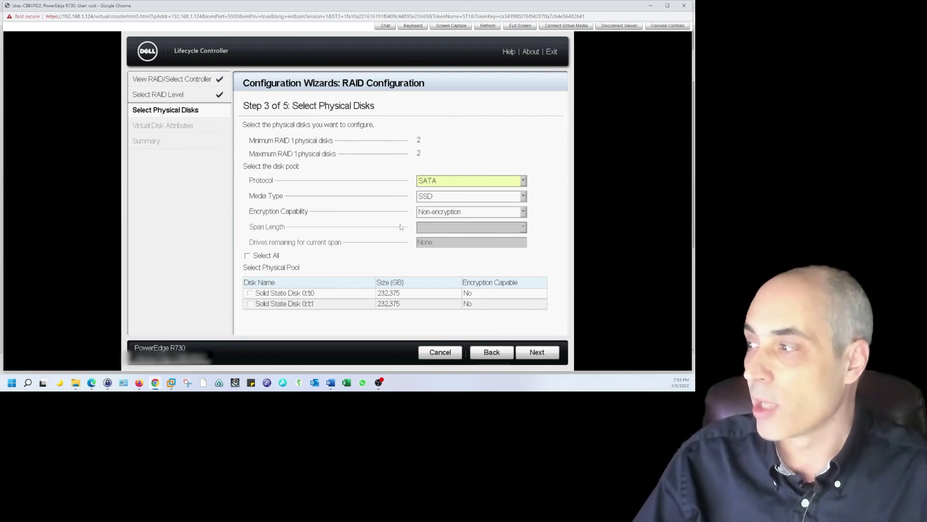
pyautogui.click(508, 212)
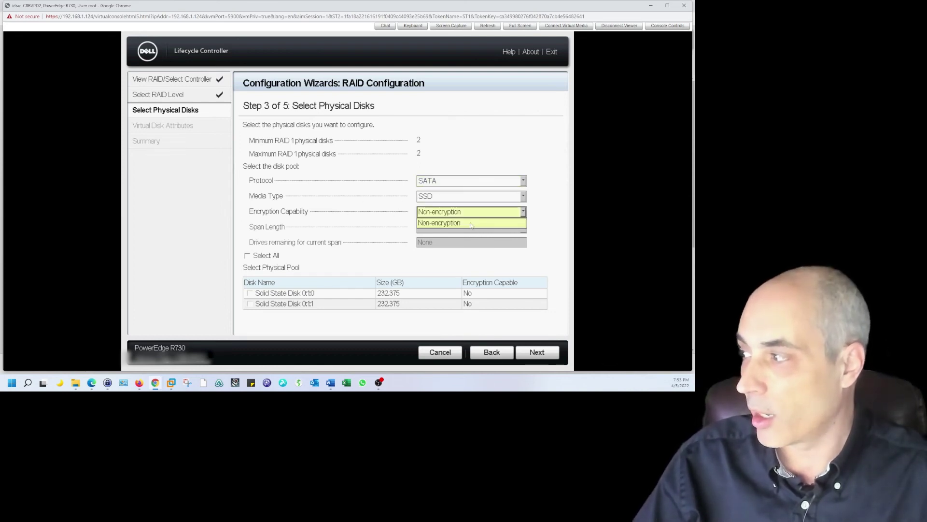
pyautogui.click(471, 223)
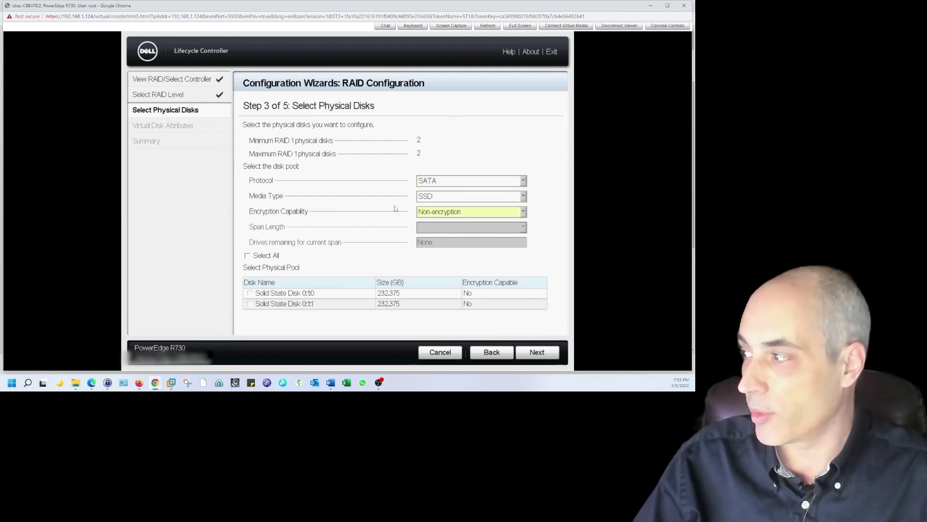
pyautogui.click(247, 255)
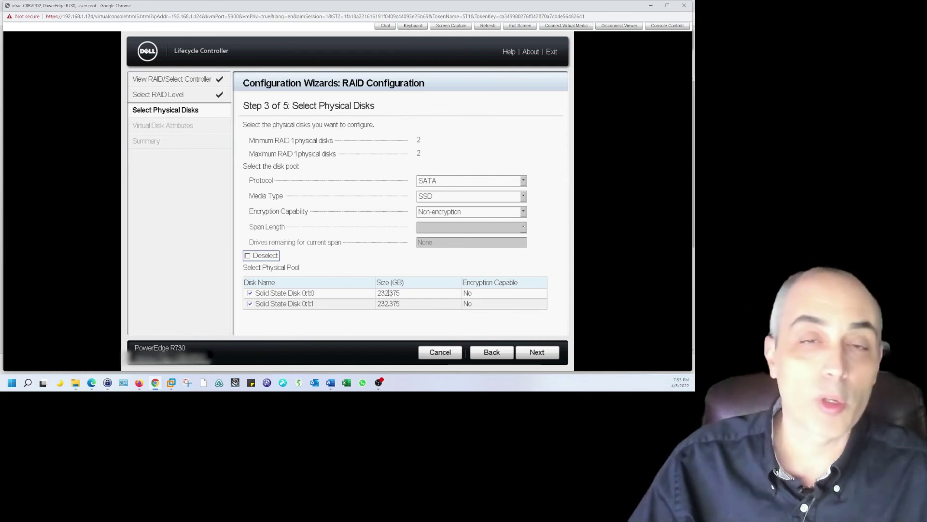
pyautogui.click(549, 354)
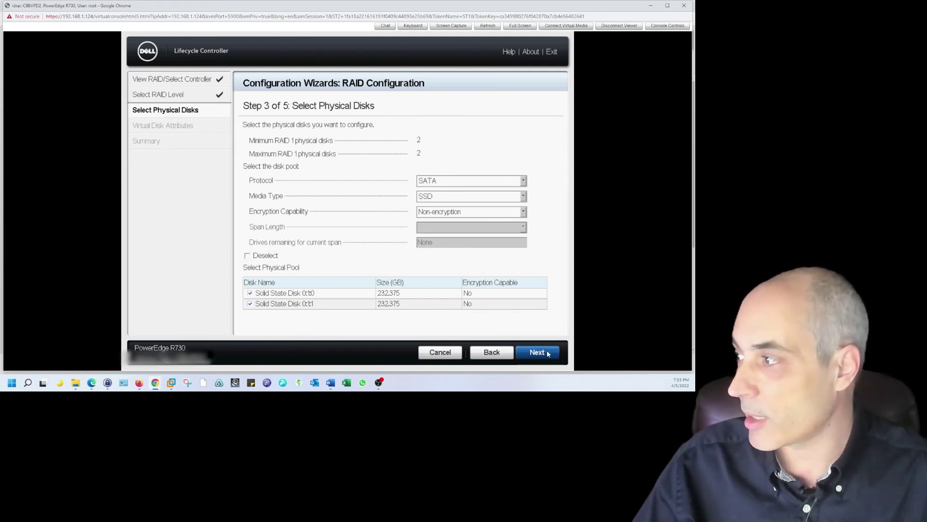
# Name the virtual disk vDisk1-250, keeping the default 64 KB stripe and Write Back settings.
pyautogui.click(549, 353)
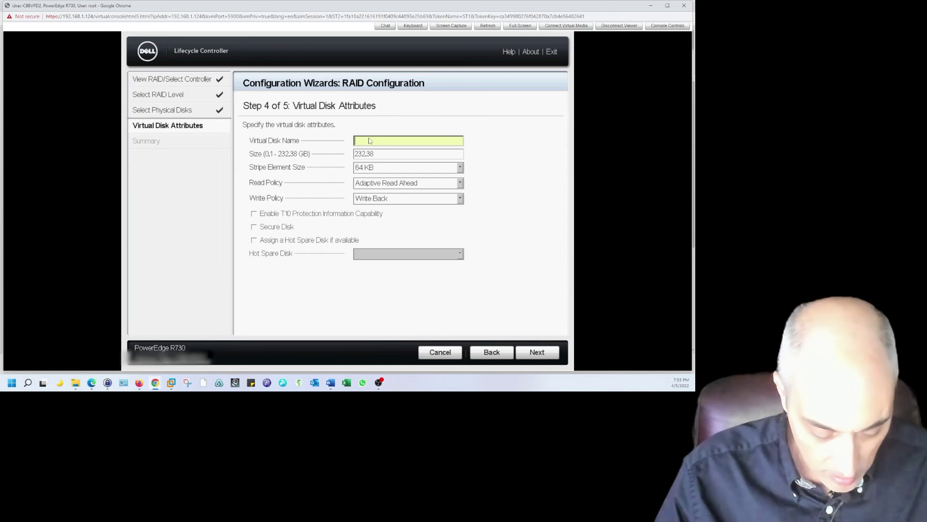
pyautogui.write('Disk')
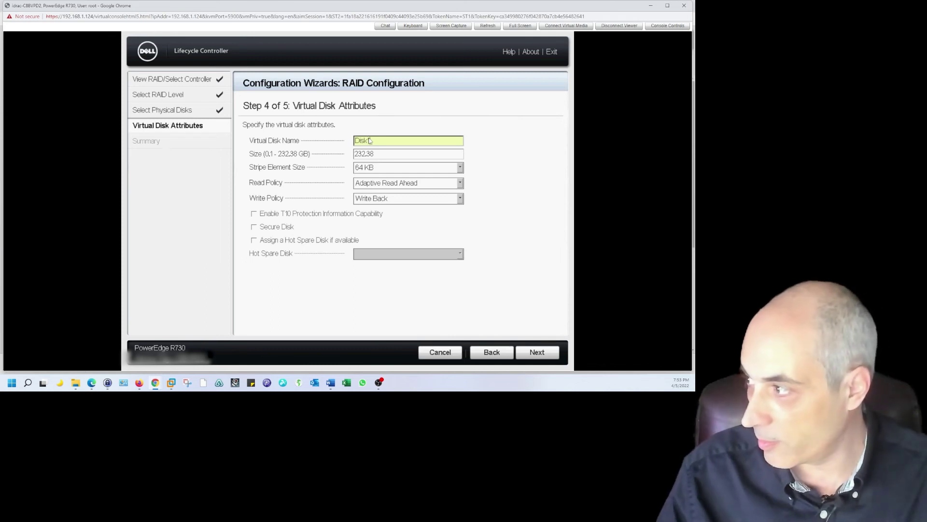
pyautogui.press('BackSpace')
pyautogui.press('BackSpace')
pyautogui.press('BackSpace')
pyautogui.press('BackSpace')
pyautogui.write('vDi')
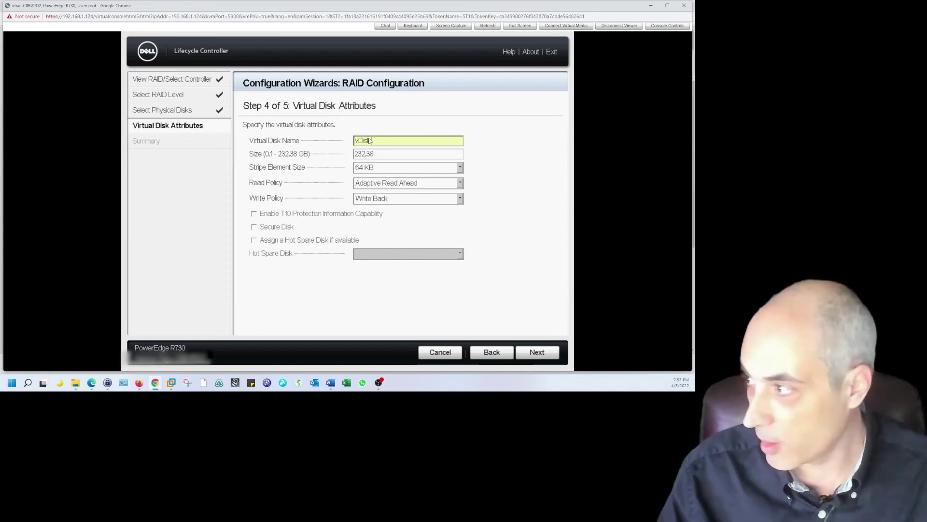
pyautogui.write('sk1')
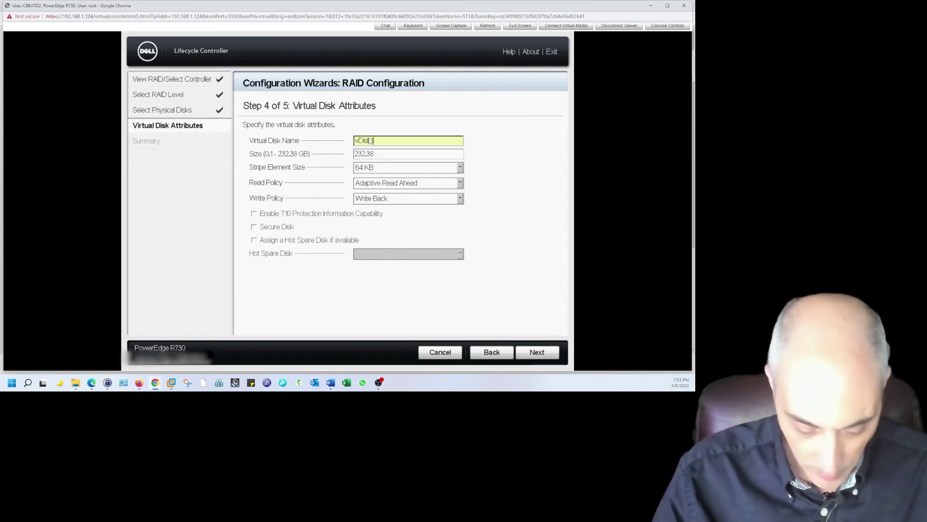
pyautogui.write('-250')
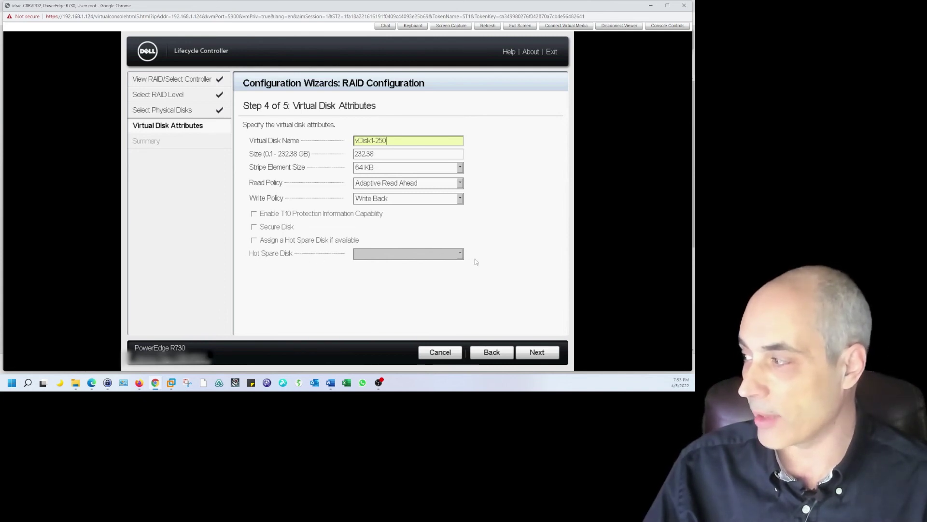
pyautogui.click(534, 351)
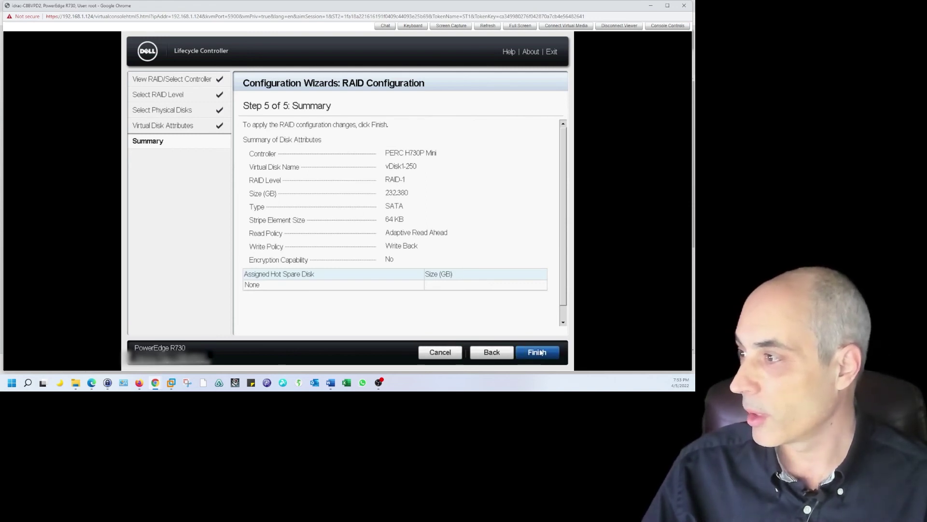
# Finish the RAID-1 vDisk1-250 summary to apply the configuration.
pyautogui.click(540, 352)
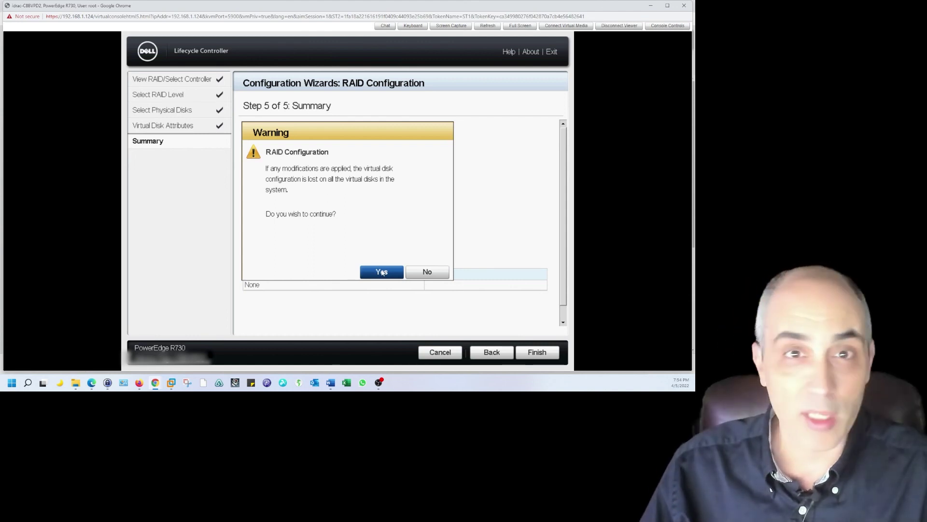
# Confirm the warning that existing virtual disks will be erased.
pyautogui.click(382, 272)
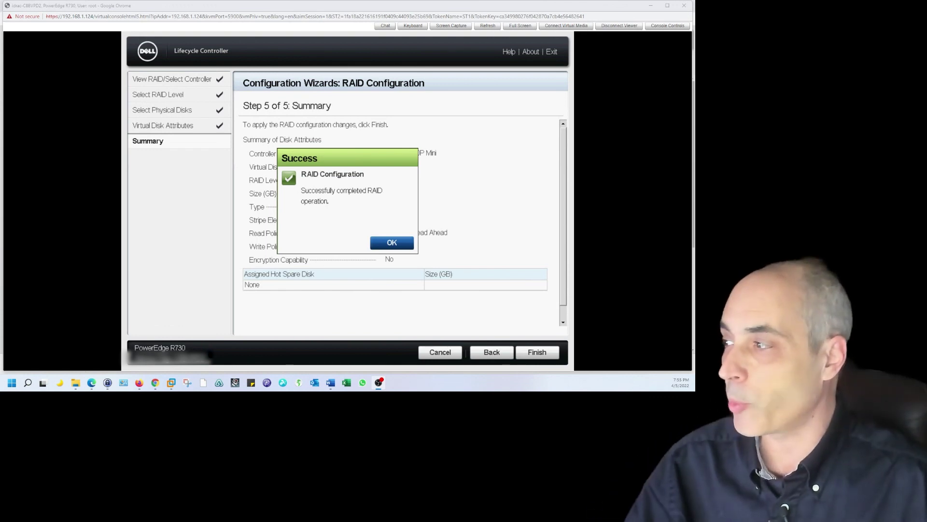
# Dismiss the RAID operation Success message.
pyautogui.click(412, 243)
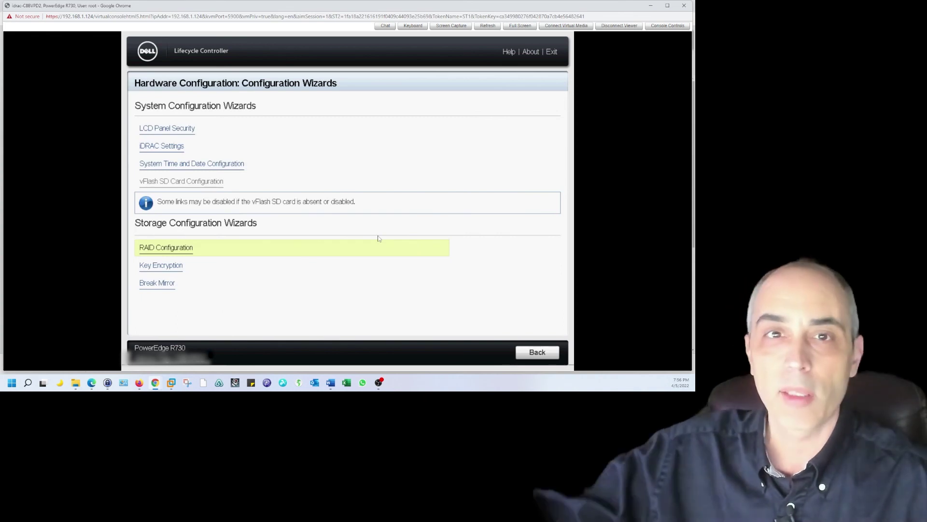